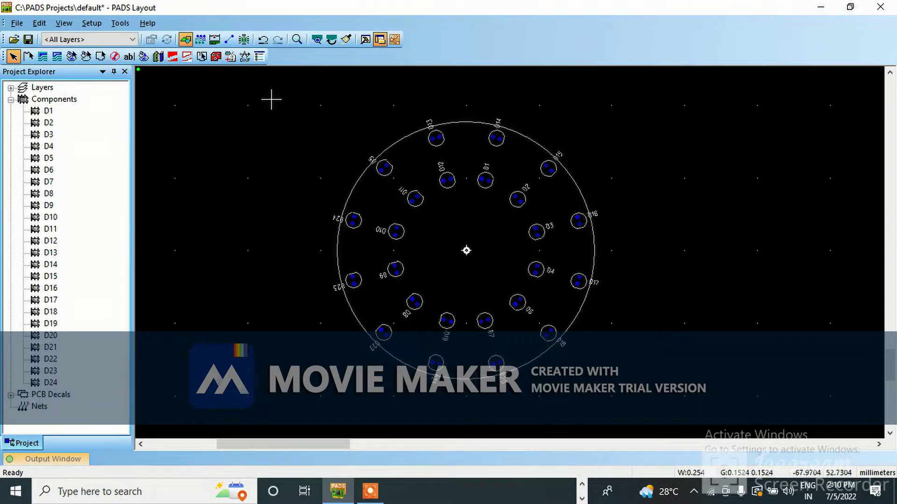
- Try to delete all items in the layout, LED components D1 to D24 included, without switching to ECO mode
mouse_move(266, 99)
left_mouse_down()
mouse_move(360, 200)
mouse_move(639, 434)
left_mouse_up()
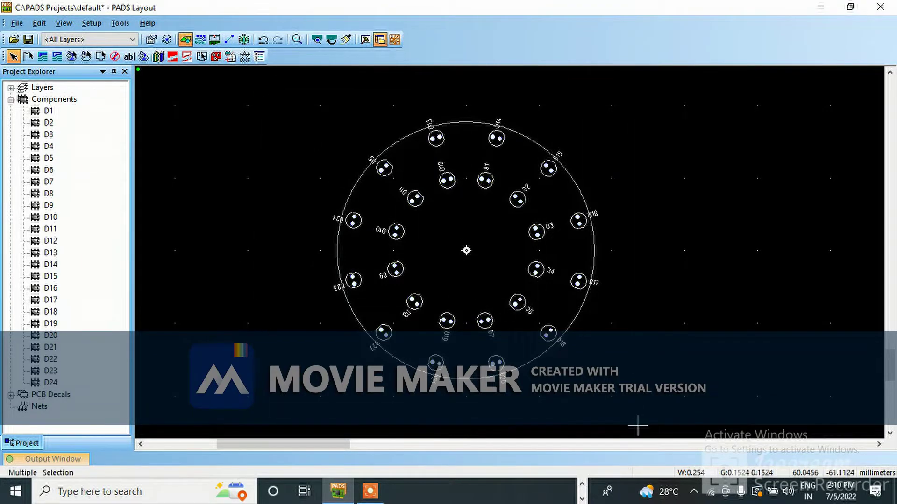
right_click(259, 131)
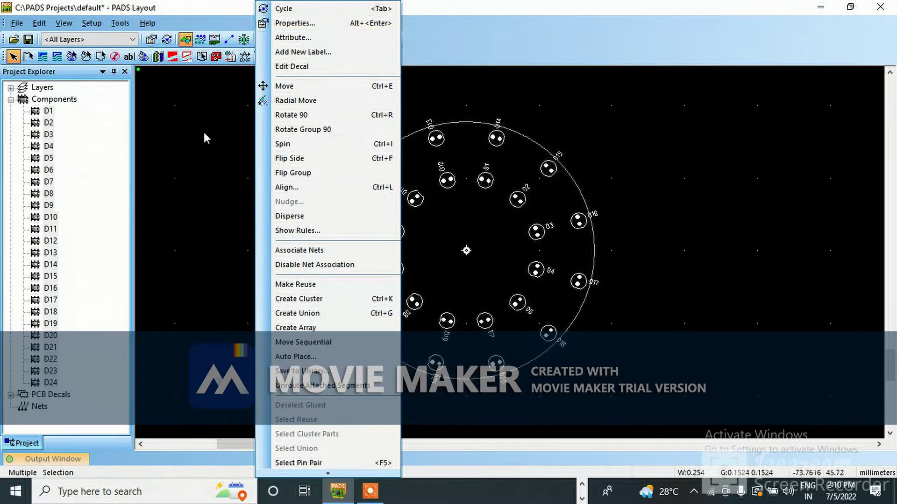
left_click(271, 159)
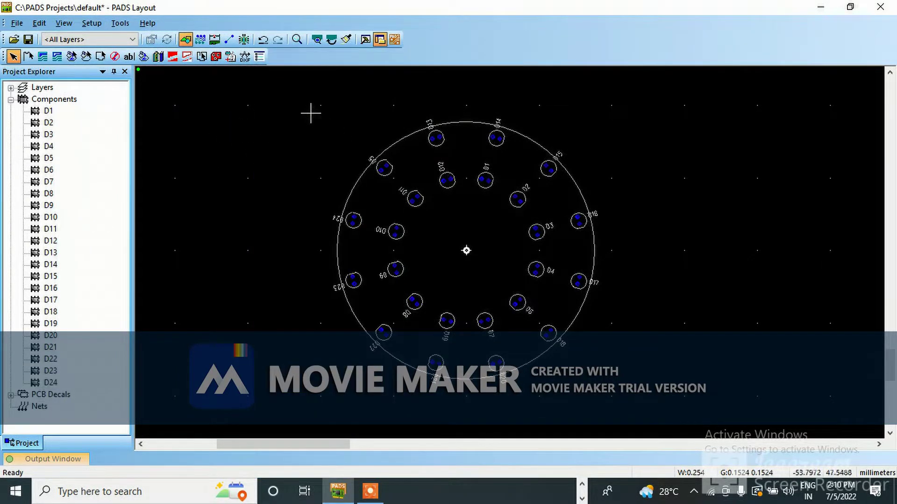
key("ctrl+a")
key("Delete")
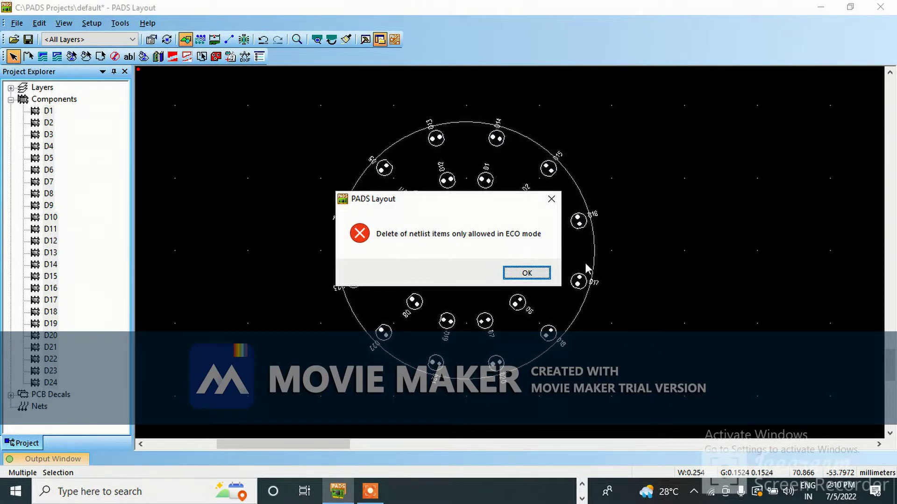
left_click(538, 274)
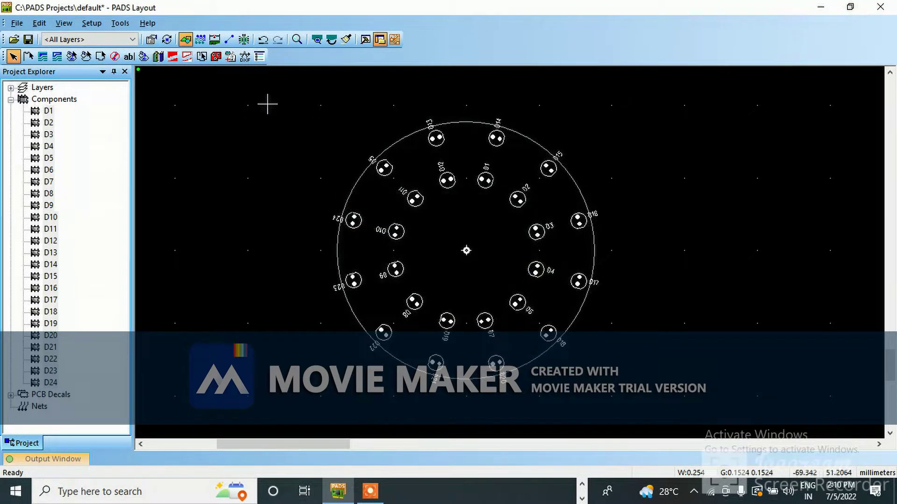
- Switch to ECO mode and delete all the LED components D1 to D24 inside the circular board outline
left_click(228, 41)
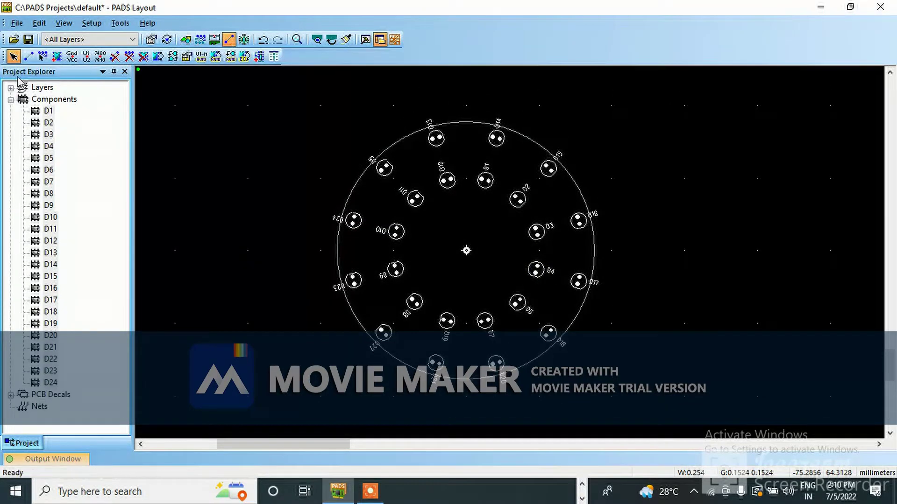
left_click_drag(299, 116, 643, 348)
key("Delete")
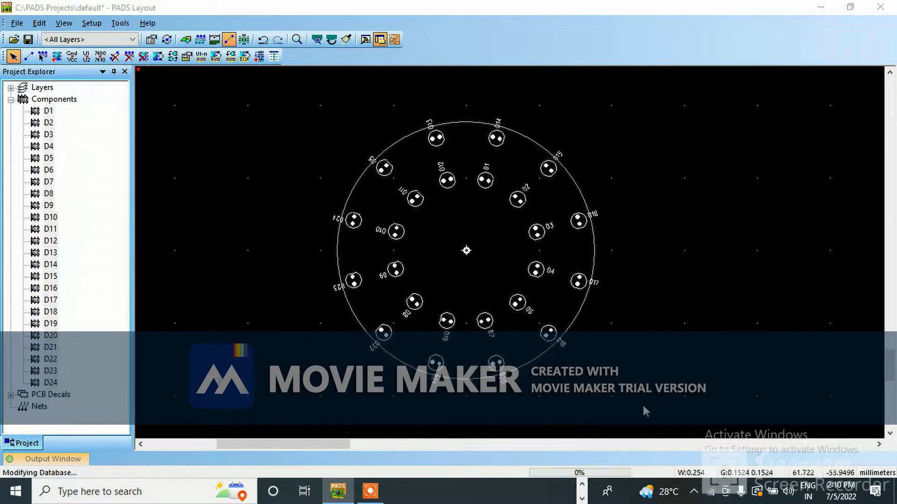
left_click(594, 256)
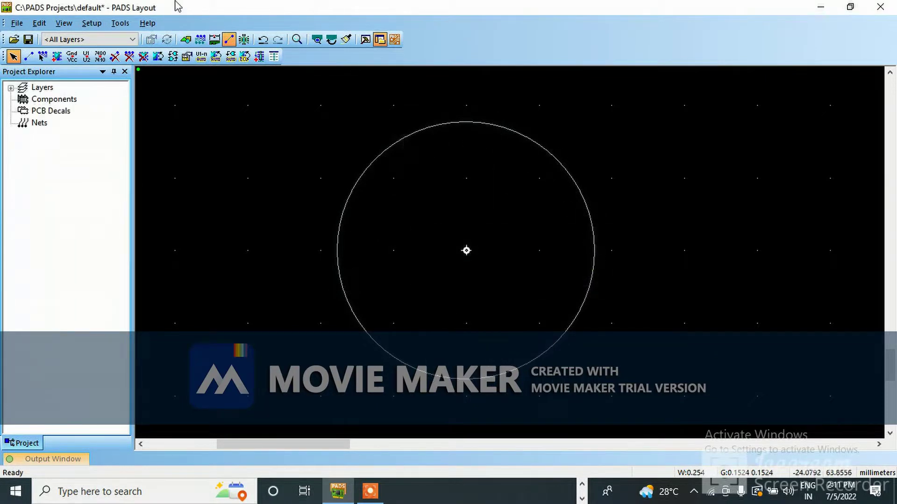
- Return to drafting mode and delete the old circular board outline
left_click(186, 40)
left_click(186, 40)
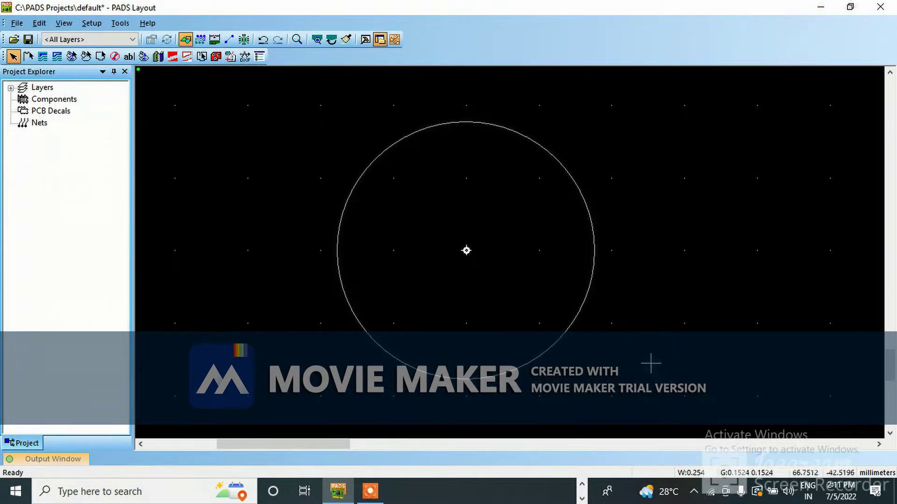
right_click(590, 207)
left_click(645, 196)
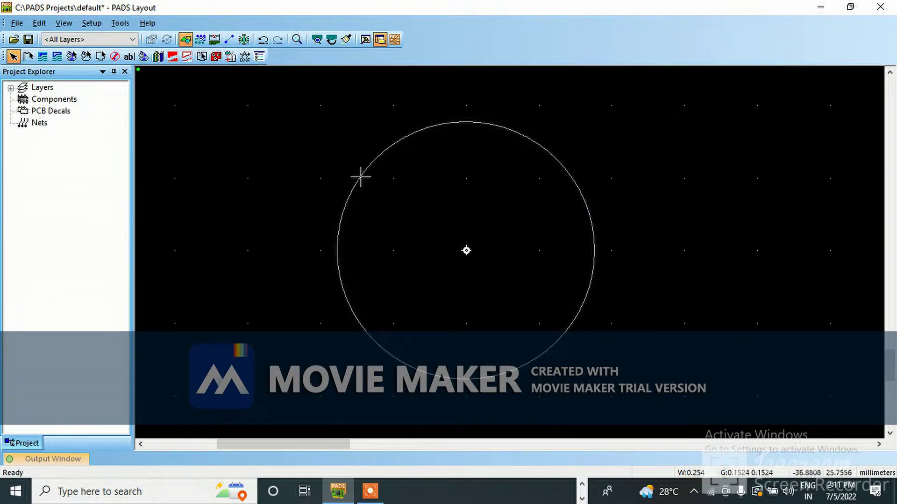
key("Delete")
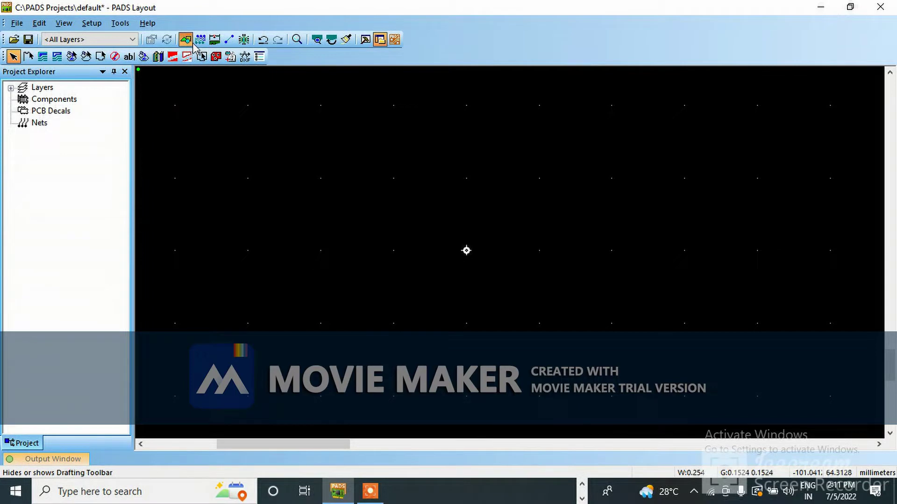
- Draw a circular board outline with a radius of about 39 mm, centred near the origin
left_click(101, 57)
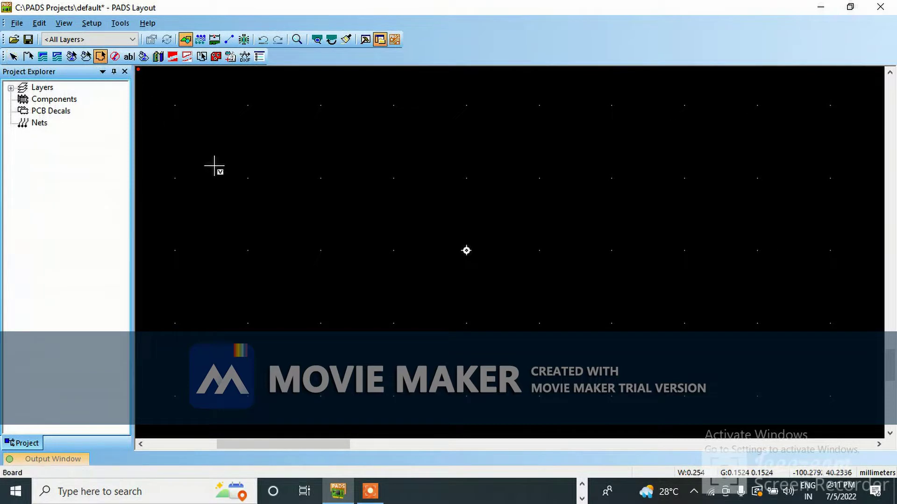
right_click(314, 137)
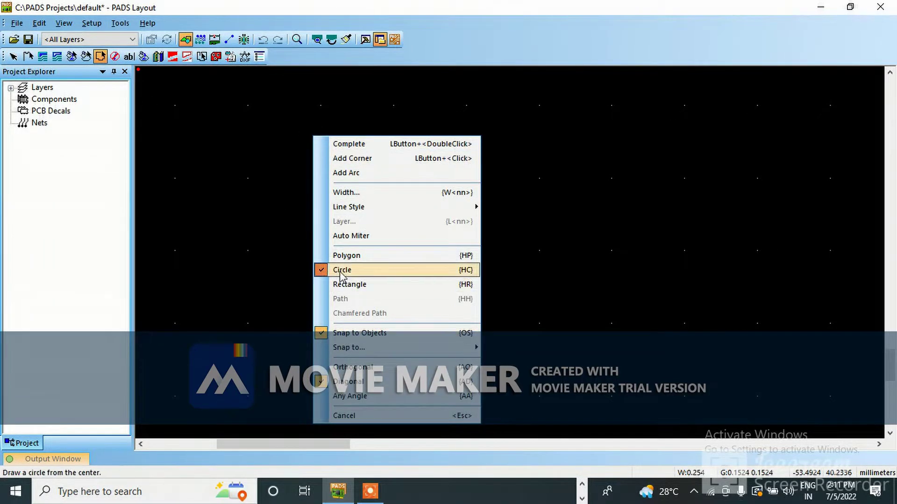
left_click(270, 236)
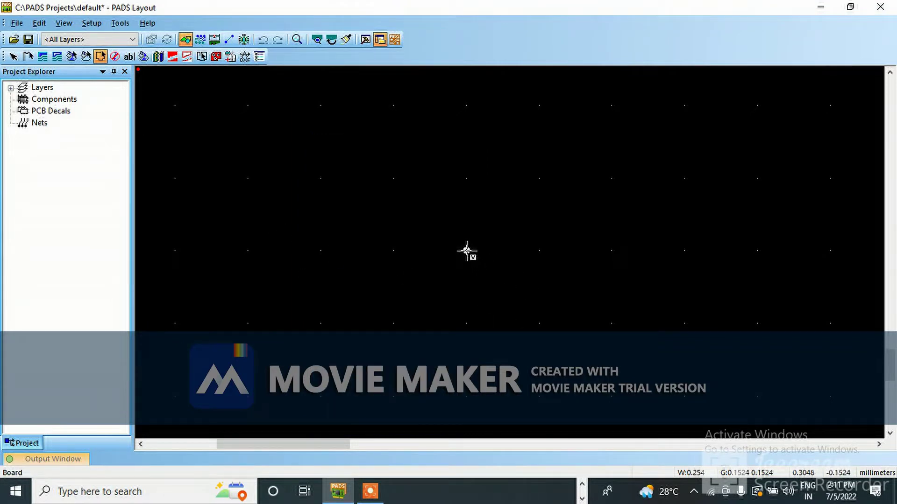
left_click(467, 251)
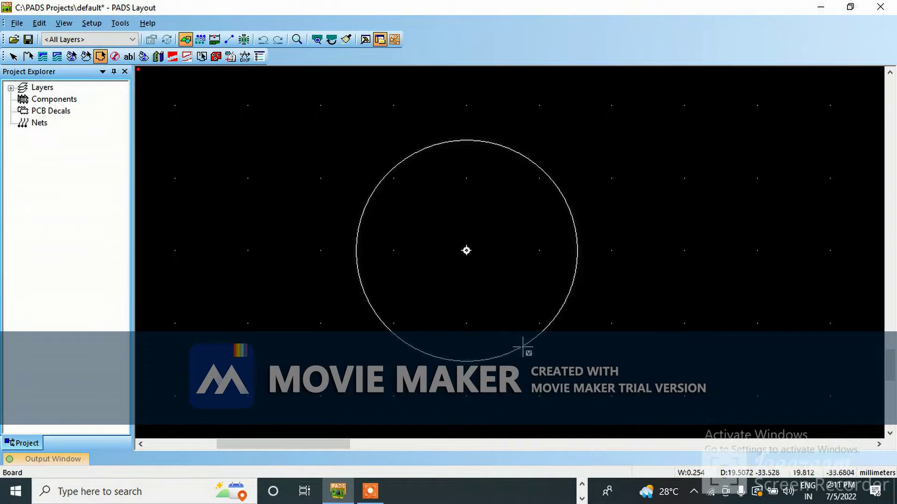
left_click(523, 348)
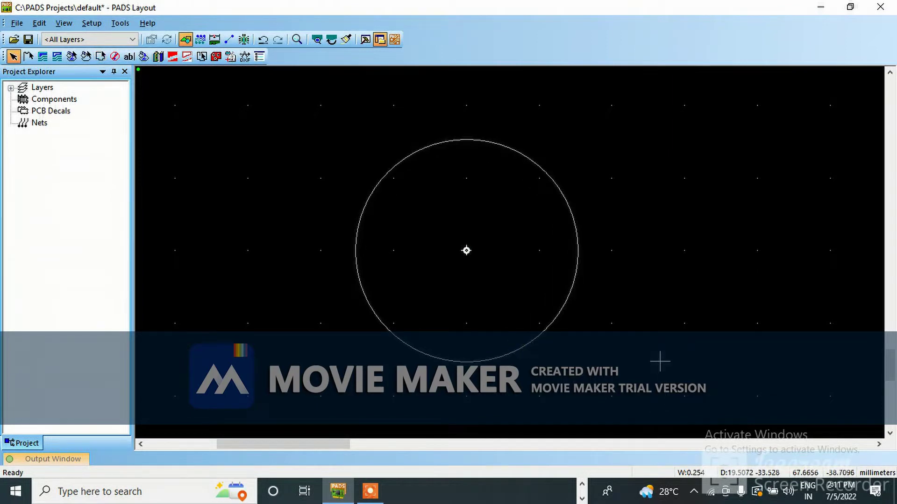
- Set the circular board outline's radius to 45 mm
right_click(572, 296)
left_click(609, 50)
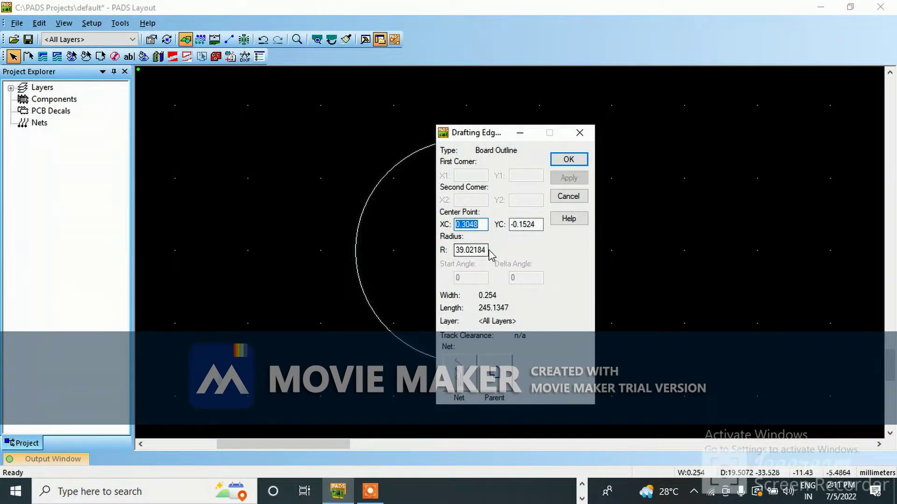
left_click_drag(486, 251, 449, 249)
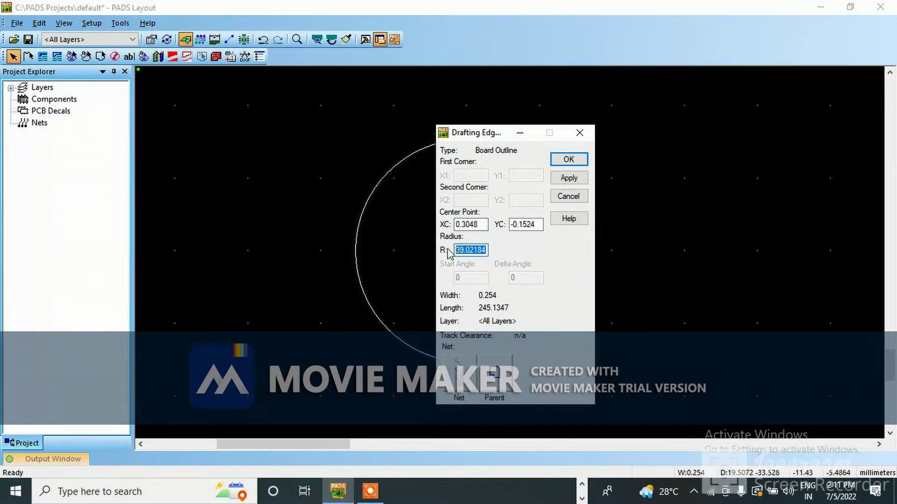
type("45")
left_click(569, 178)
left_click(569, 159)
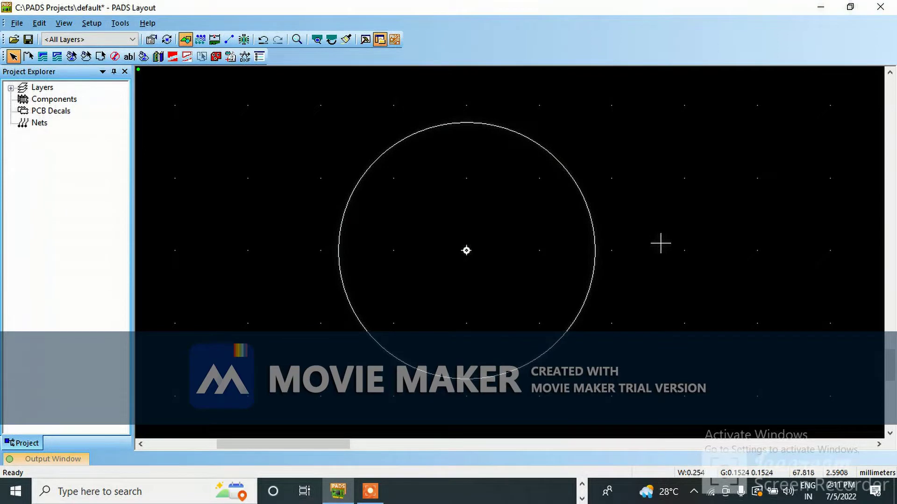
- Set the design origin to the centre of the circular board outline
left_click(90, 23)
left_click(112, 146)
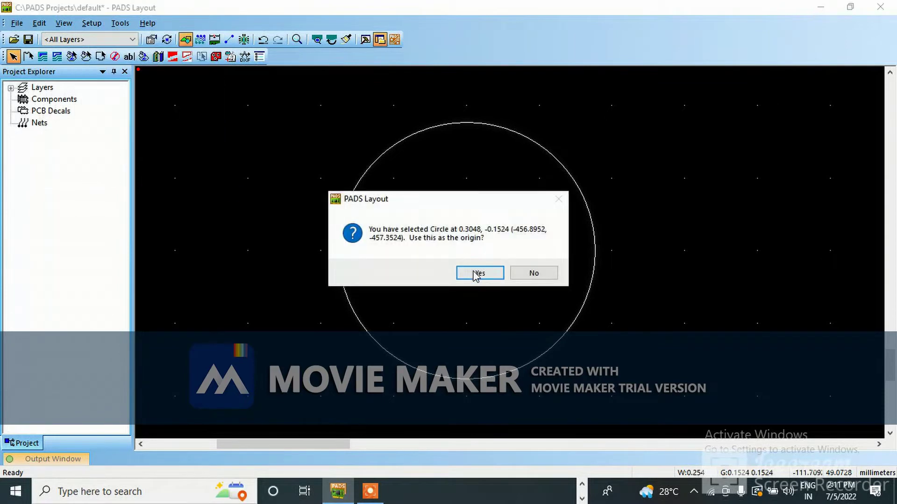
left_click(476, 275)
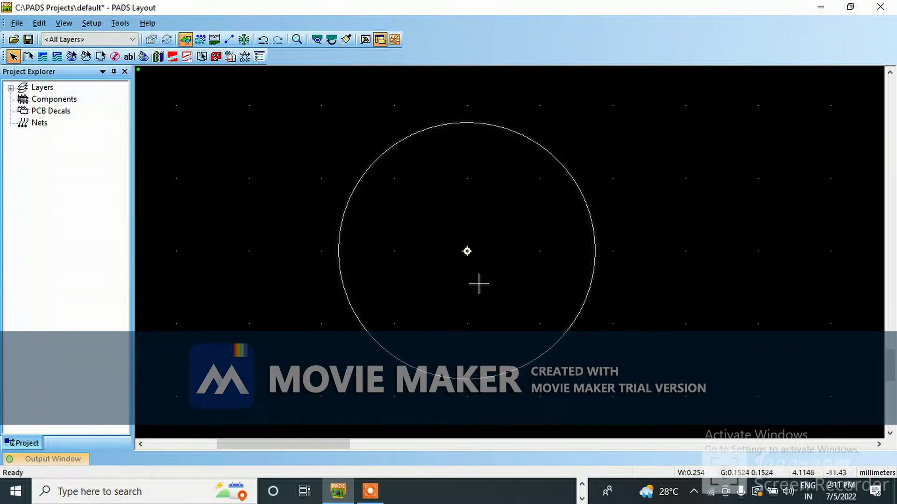
- Check the centre point and radius in the circular board outline's properties
left_click(417, 132)
right_click(416, 132)
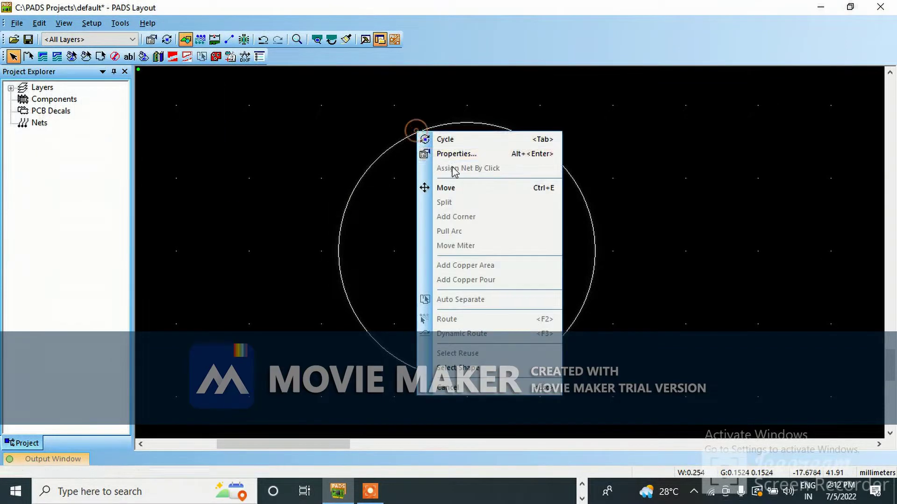
left_click(454, 152)
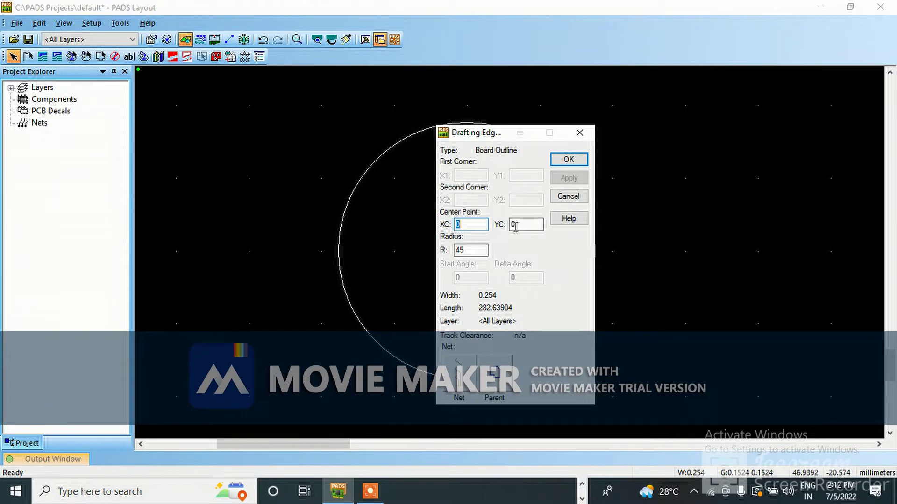
left_click(572, 163)
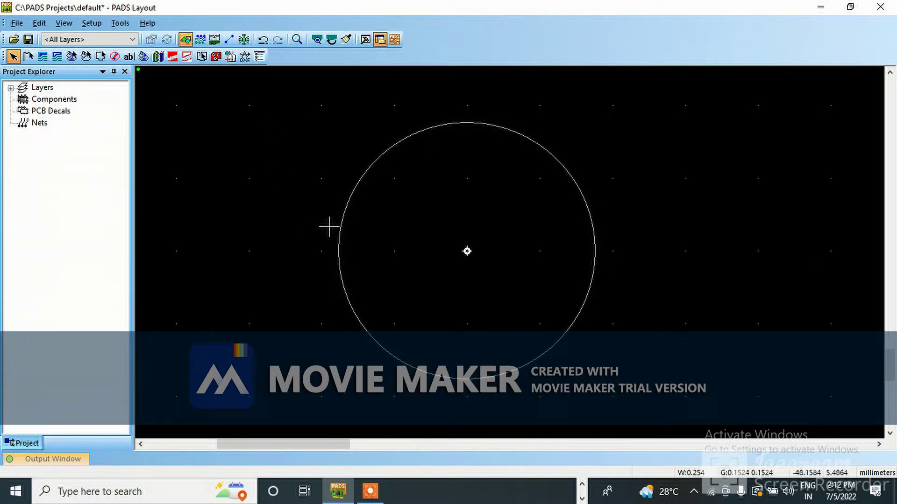
- Start adding a part in ECO mode and filter the part types of all libraries with "*"
left_click(230, 40)
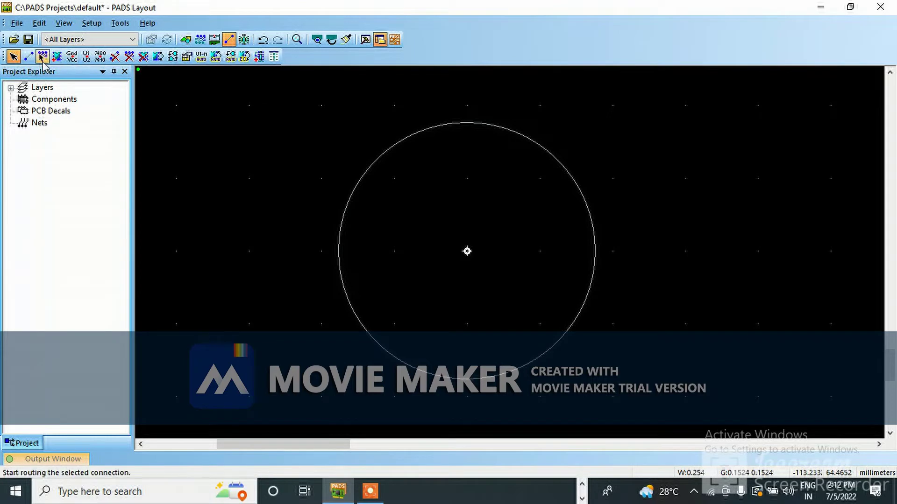
left_click(57, 56)
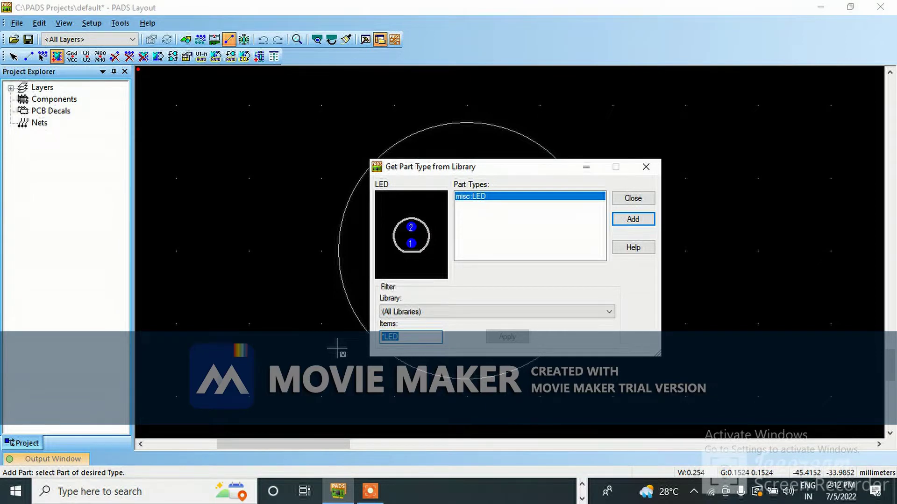
type("*")
left_click(501, 337)
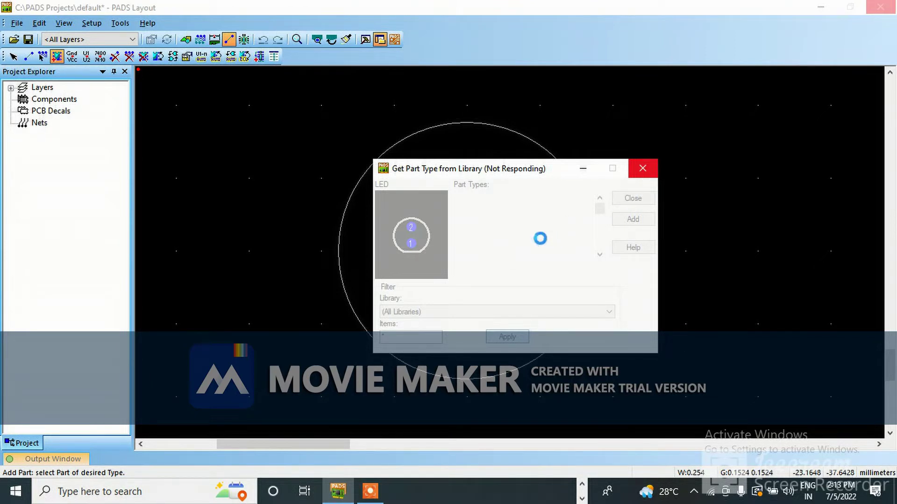
- Force the unresponsive PADS program to close
left_click(648, 182)
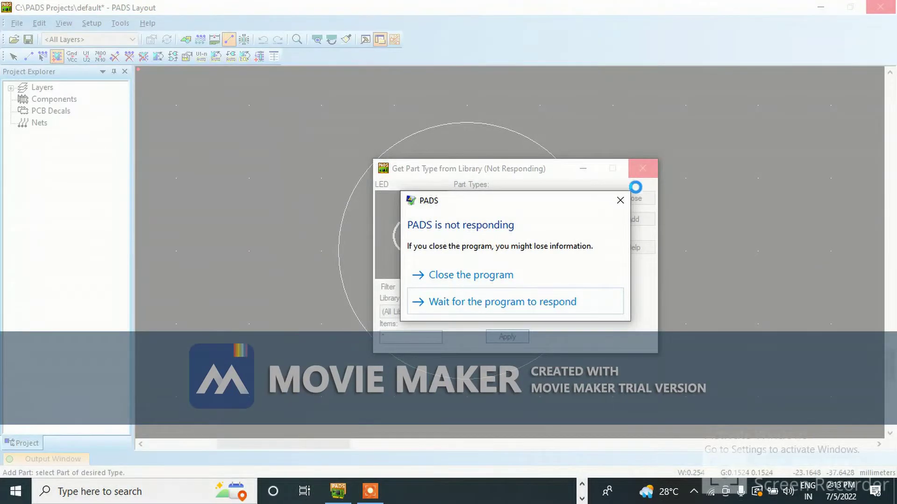
left_click(544, 304)
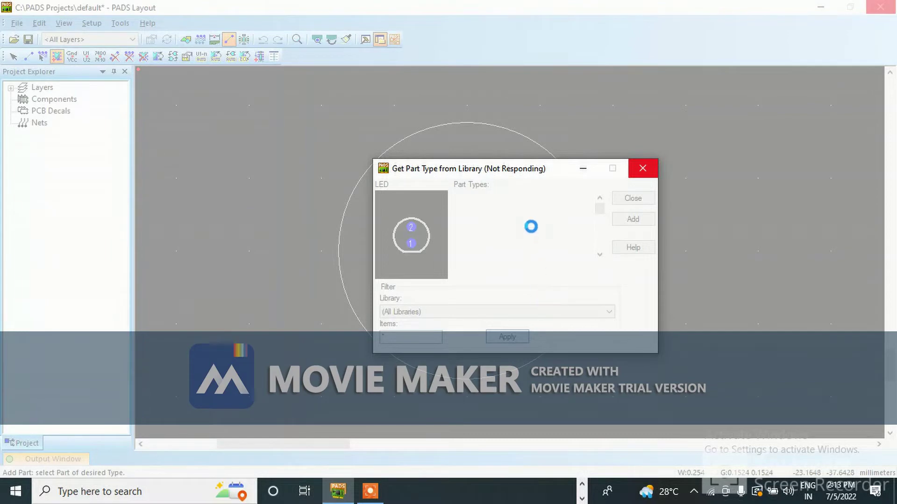
left_click(654, 175)
left_click(450, 277)
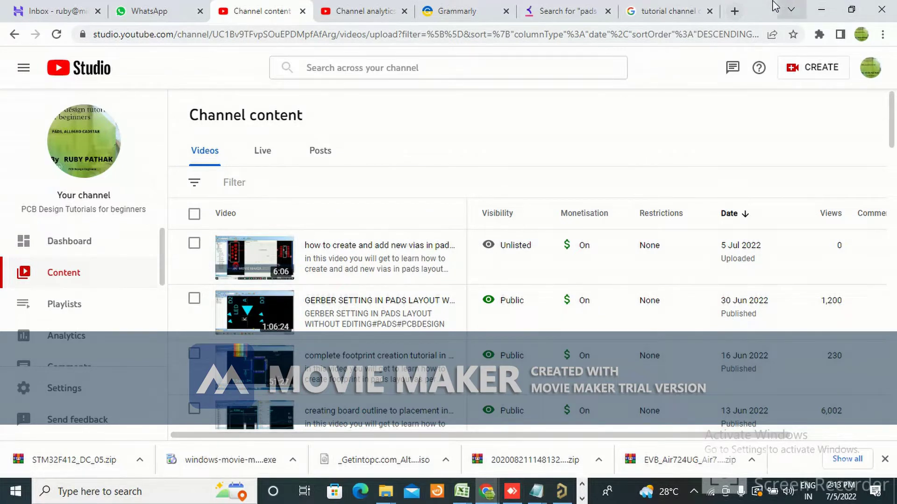
- Close the open Chrome windows, including the YouTube Studio content and analytics pages
left_click(882, 10)
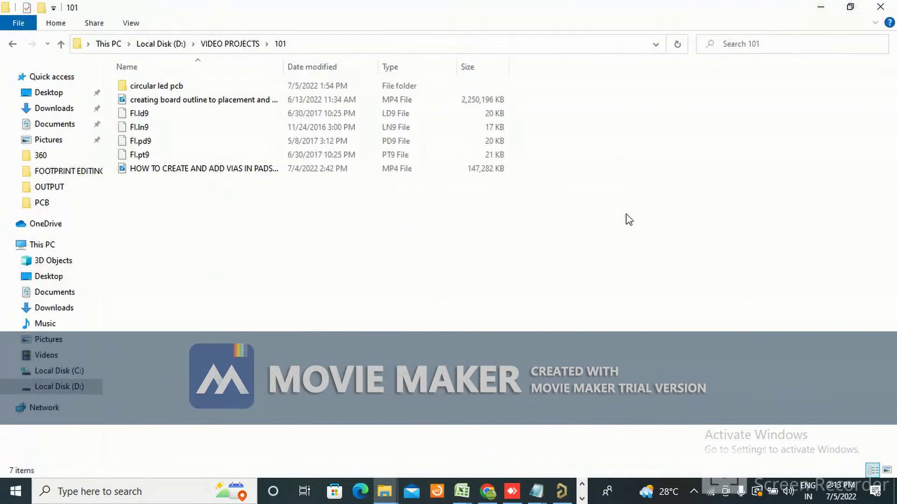
left_click(489, 494)
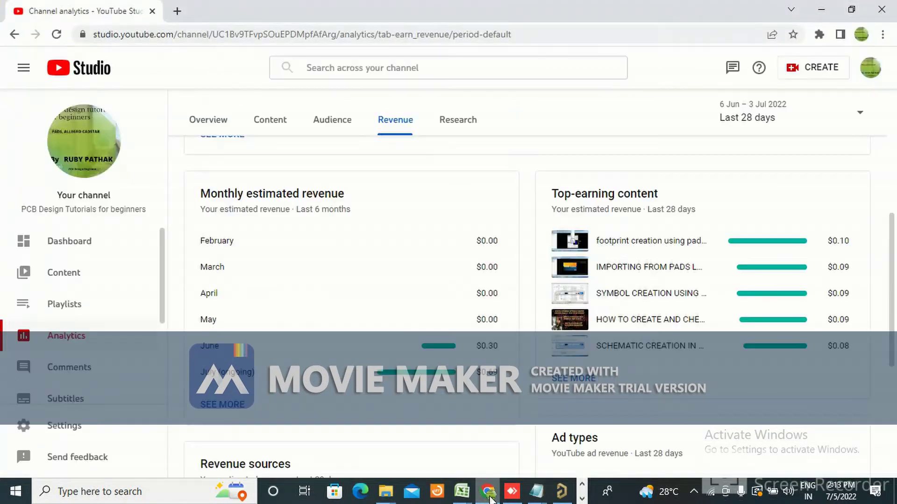
left_click(151, 11)
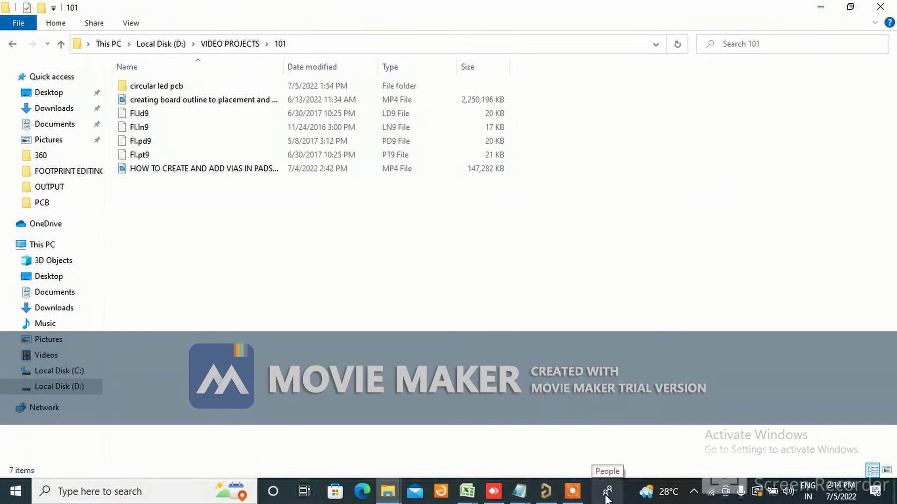
left_click(821, 7)
left_click(573, 491)
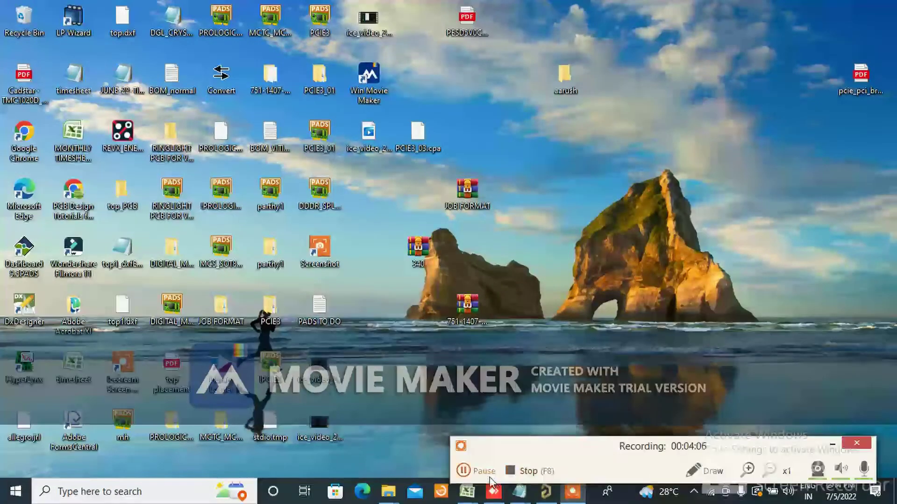
left_click(469, 472)
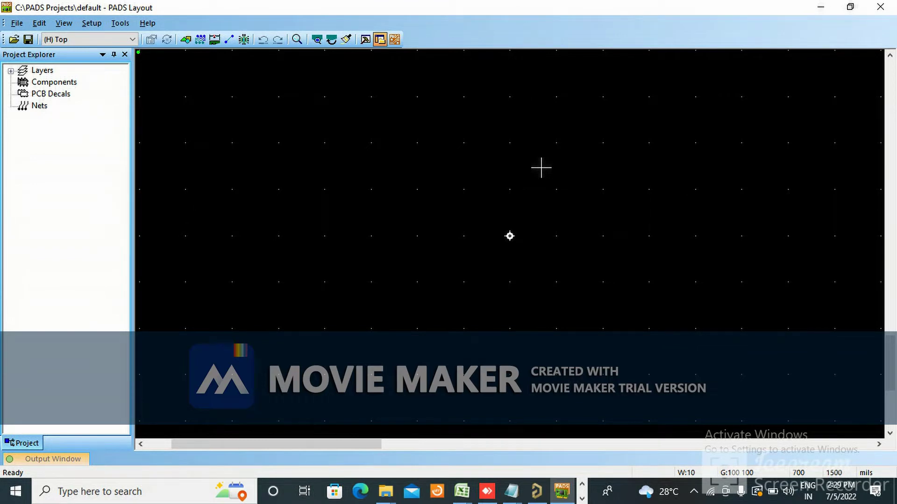
- Draw a circular board outline centred on the origin with a radius of about 2247 mils
left_click(185, 39)
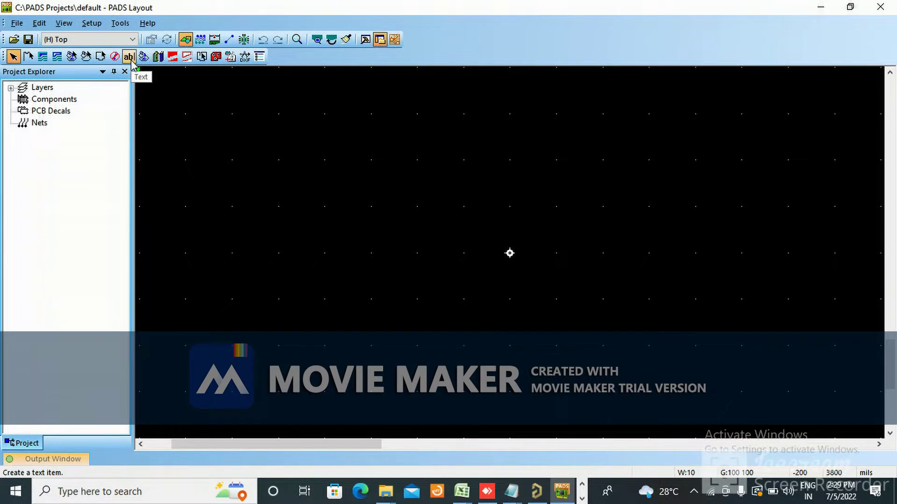
left_click(100, 57)
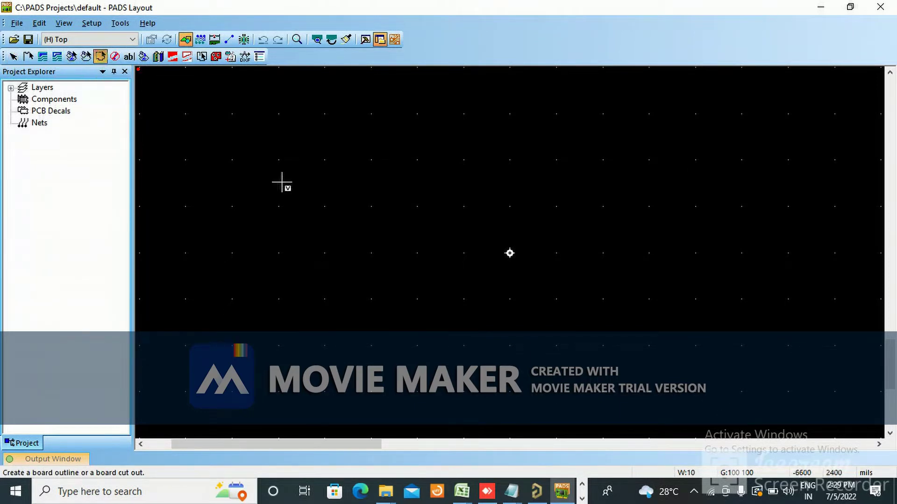
right_click(507, 181)
left_click(543, 314)
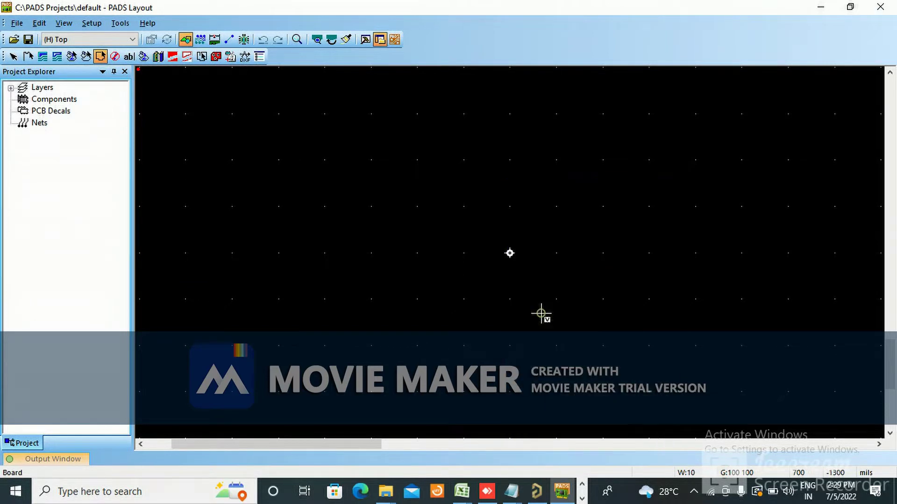
left_click(509, 253)
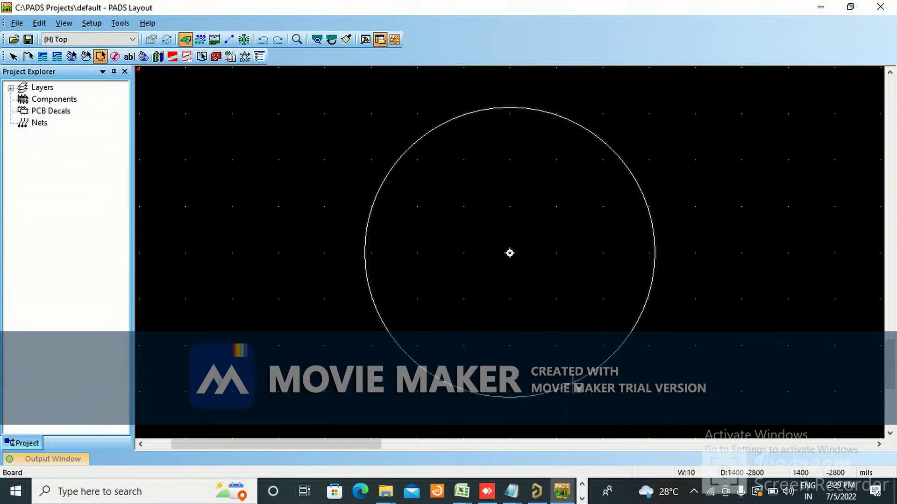
left_click(545, 350)
- Check the centre point and radius of the new circular outline in its properties
left_click(612, 275)
right_click(612, 275)
left_click(638, 31)
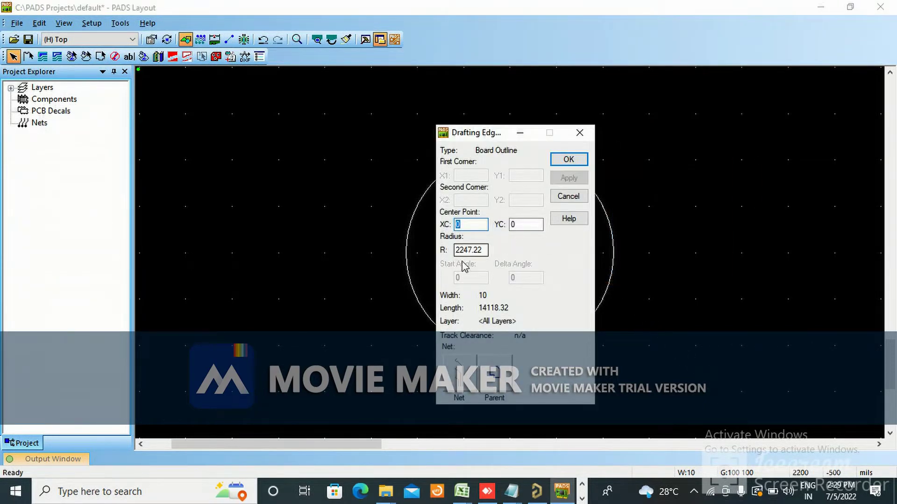
left_click(568, 159)
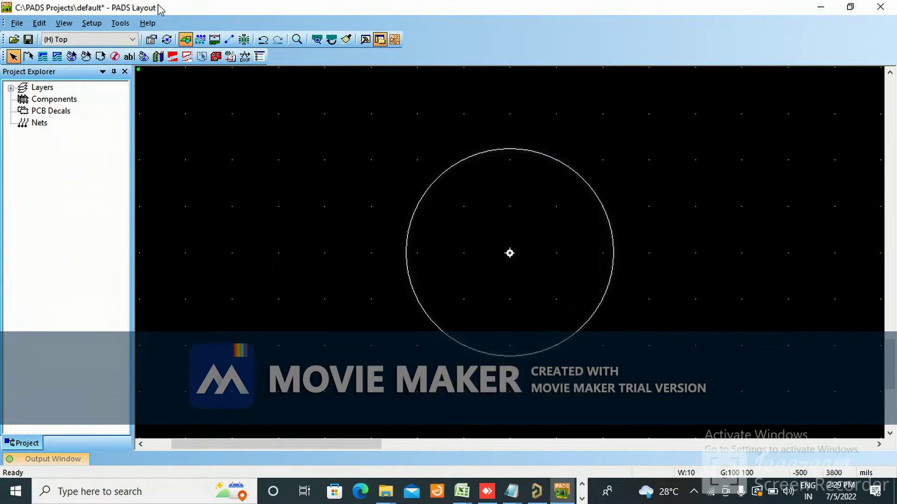
- Change the design units to Metric in the global general options
left_click(129, 27)
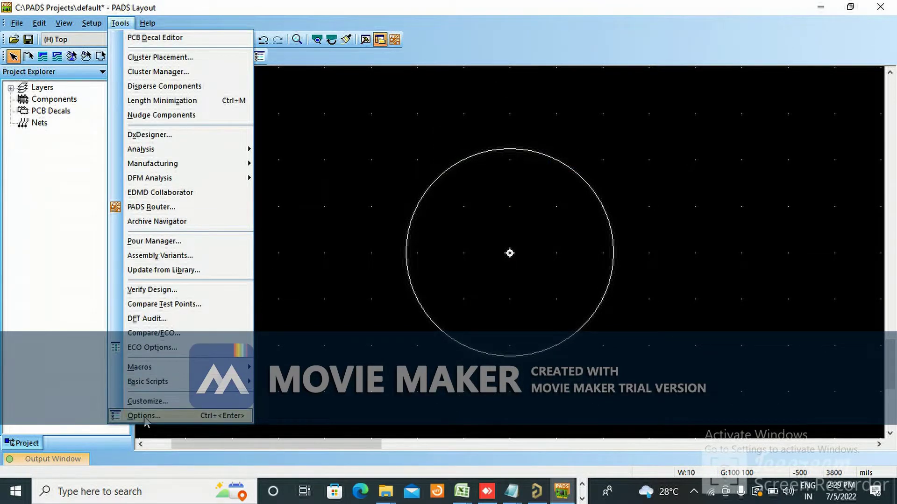
left_click(145, 416)
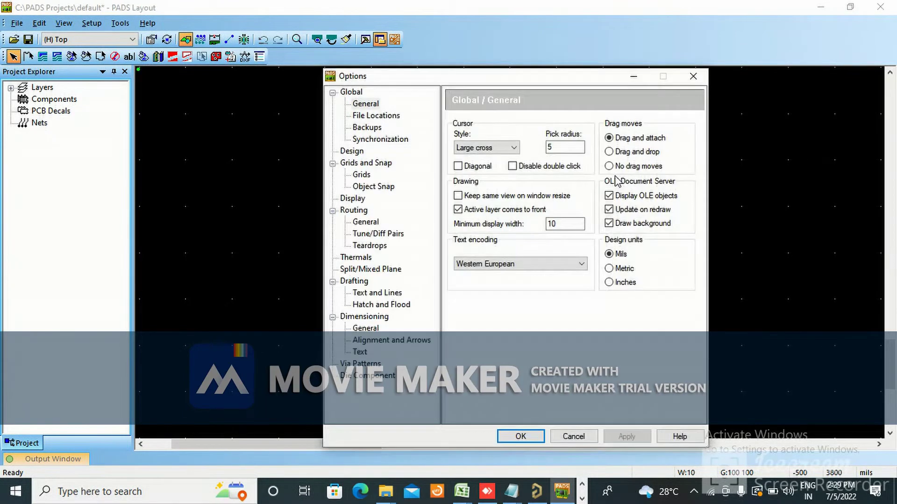
left_click(609, 269)
left_click(628, 438)
left_click(521, 437)
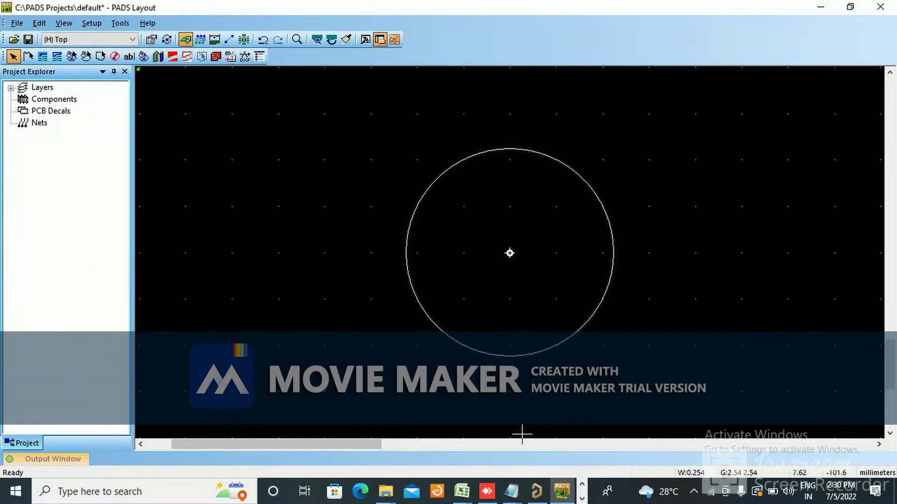
- Set the circular board outline's radius to 45 mm
left_click(492, 149)
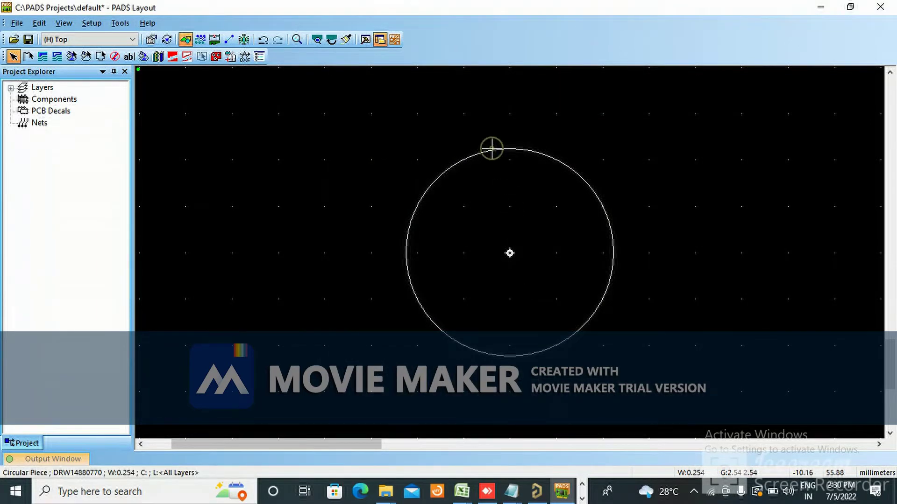
right_click(492, 149)
left_click(511, 169)
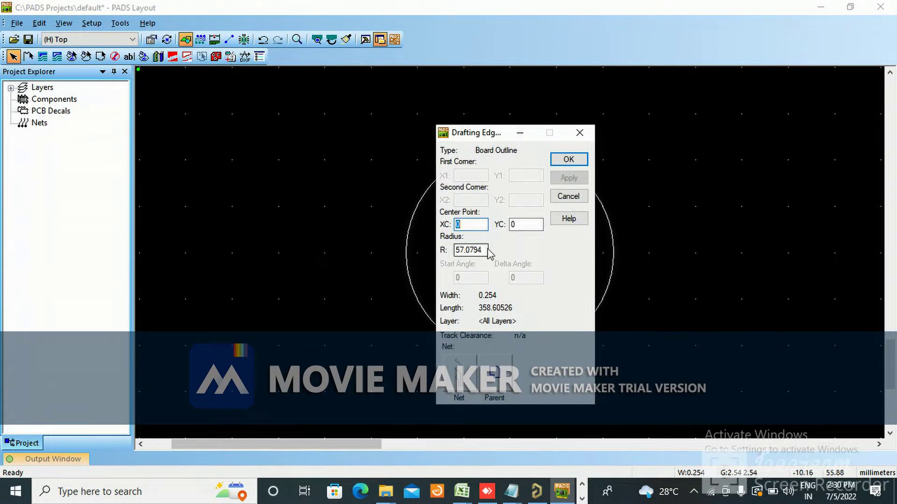
left_click_drag(487, 250, 447, 253)
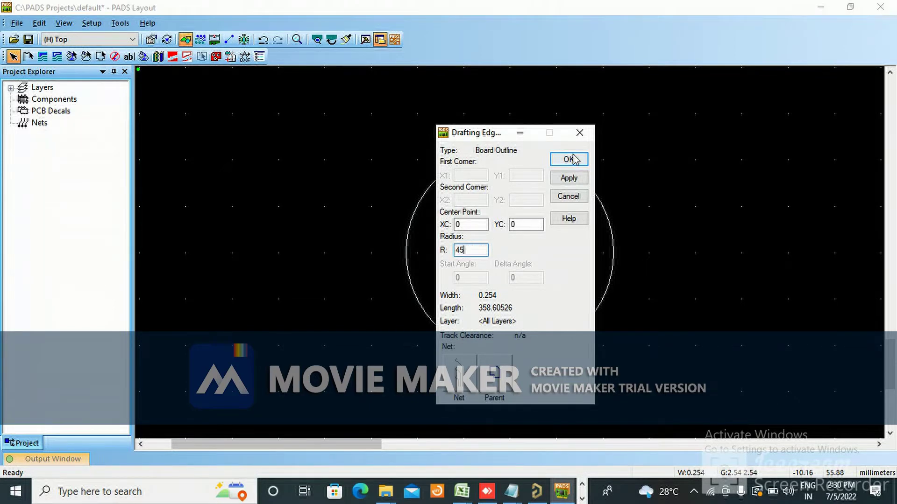
left_click(569, 177)
left_click(569, 159)
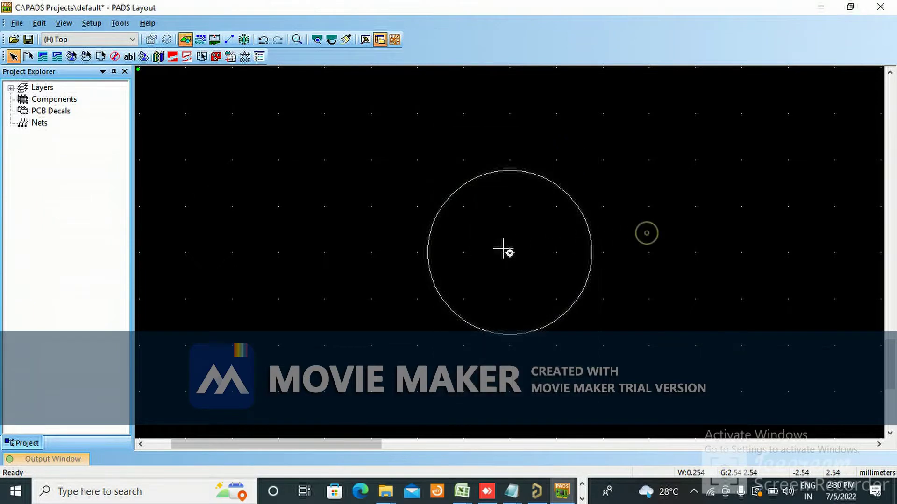
- Start adding a part in ECO mode with the default ECO options and filter all libraries' part types with "*LED"
scroll(519, 210, "up", 1)
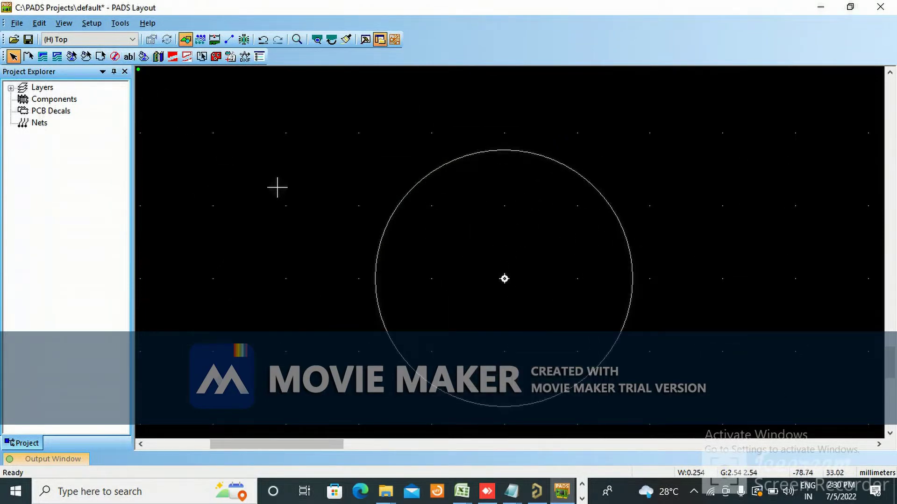
left_click(229, 39)
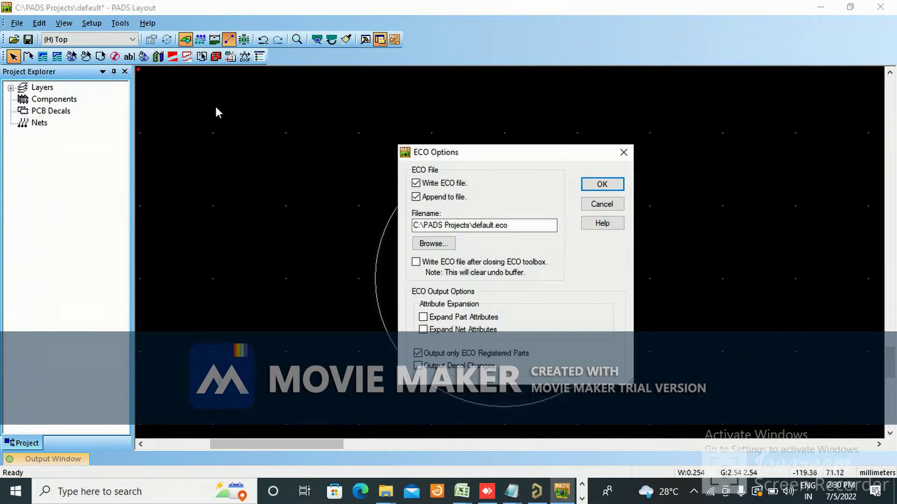
left_click(614, 184)
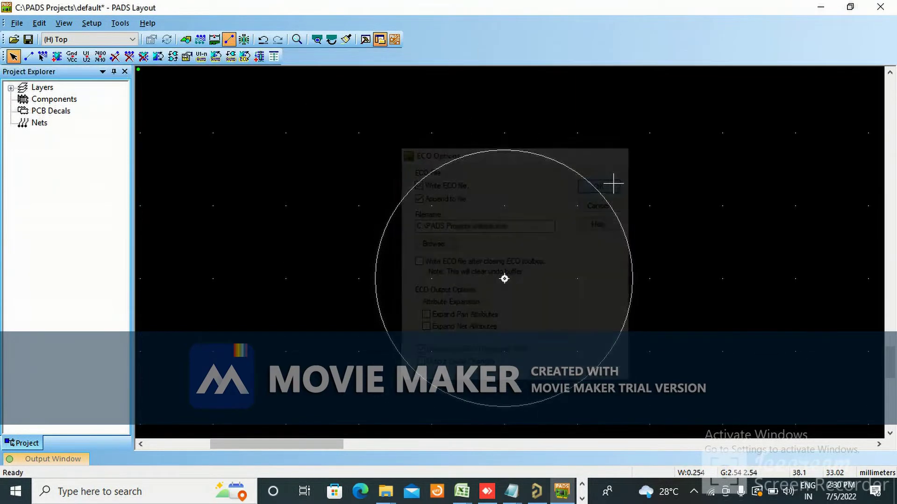
left_click(57, 58)
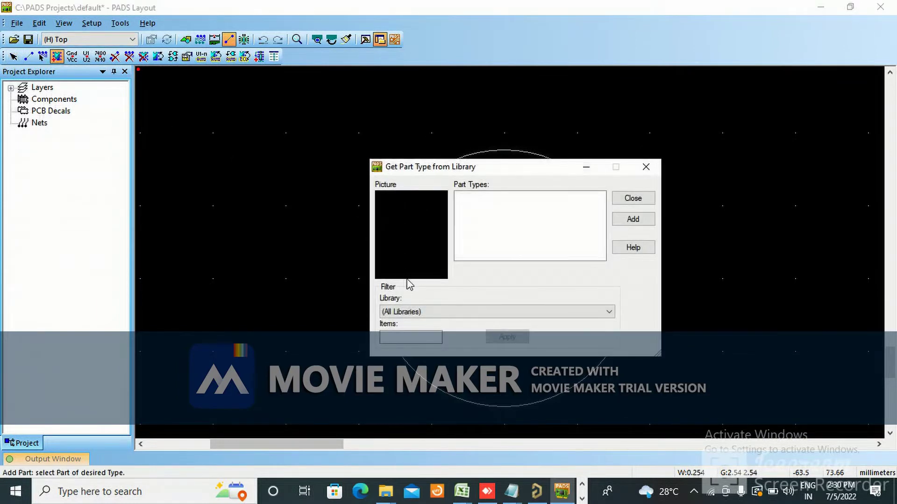
left_click(401, 336)
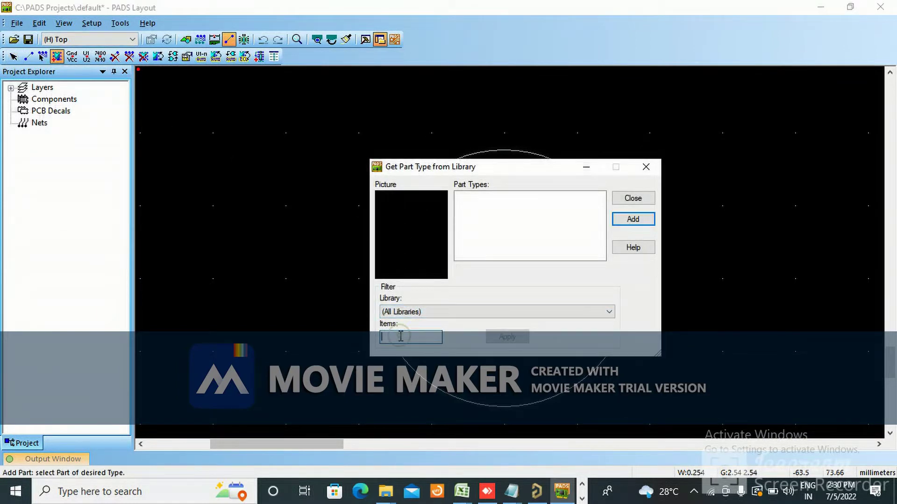
type("*")
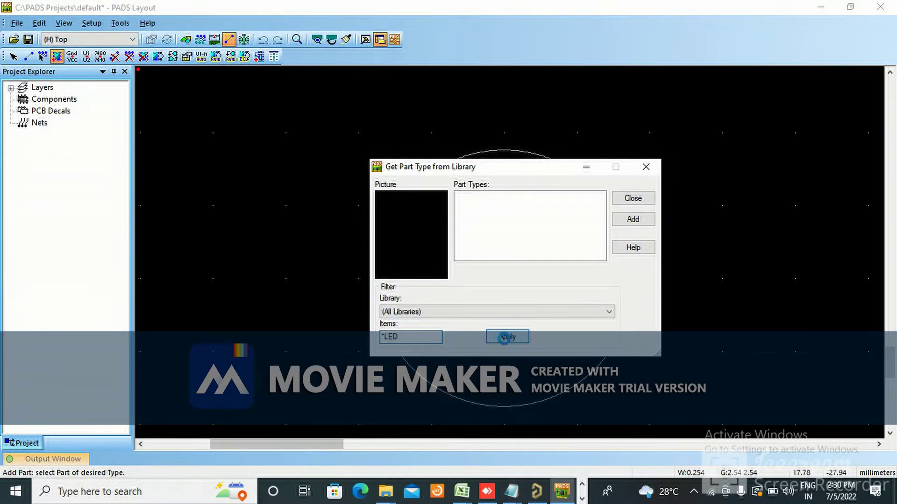
left_click(504, 337)
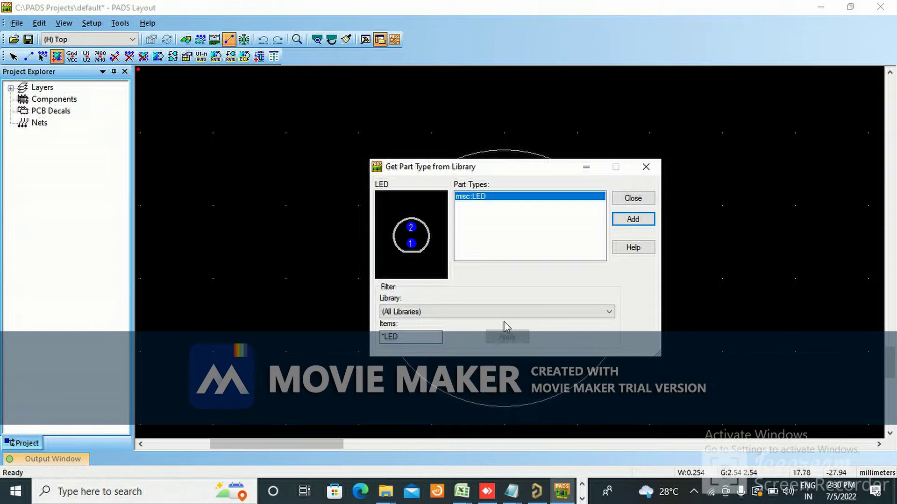
- Place the first misc:LED part outside the board outline on its left side and close the part library dialog
left_click(634, 219)
left_click(314, 260)
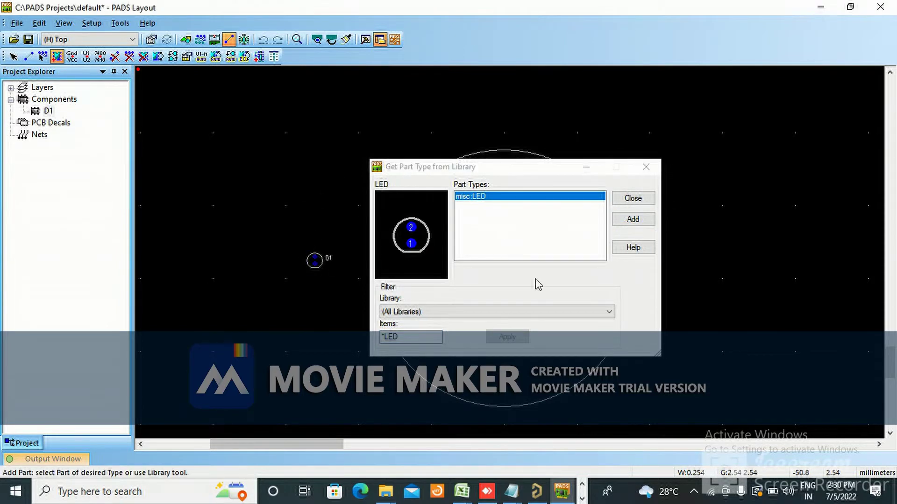
left_click(638, 206)
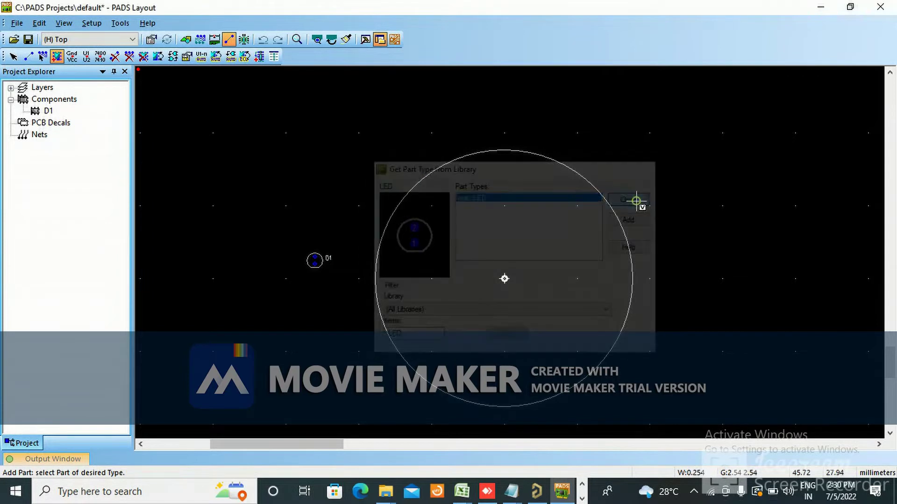
- Add four more LEDs in an arc outside the outline, from above the first LED up along the board's upper-left side
scroll(446, 280, "up", 1)
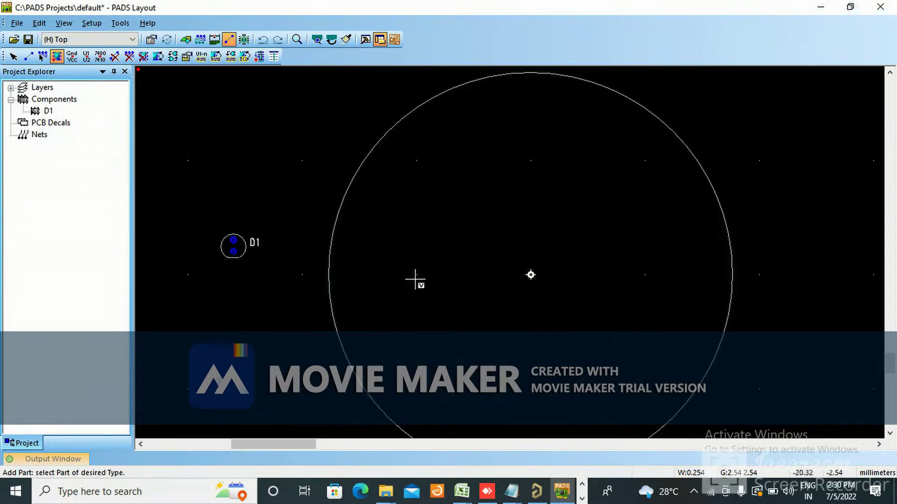
left_click(222, 240)
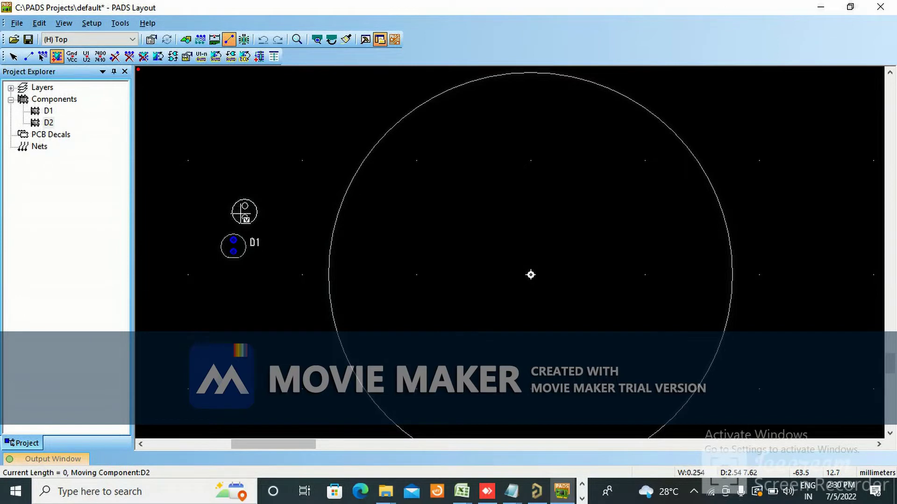
left_click(244, 201)
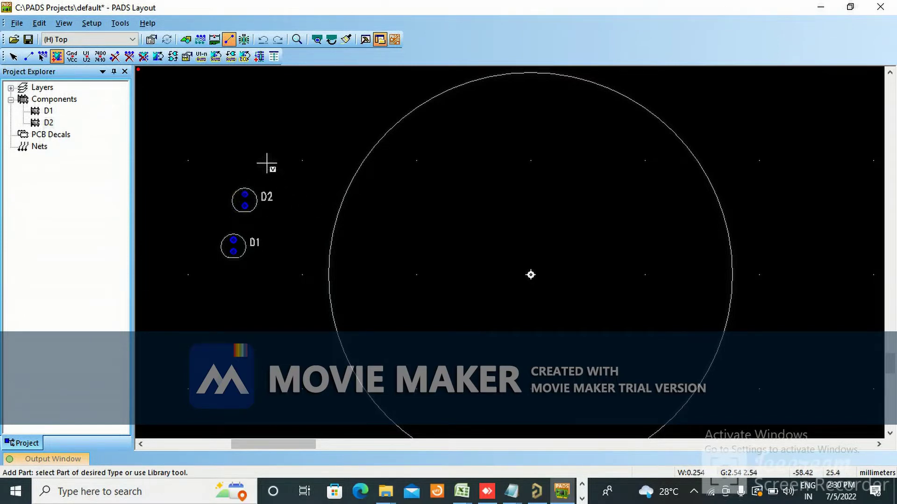
left_click(251, 193)
left_click(271, 163)
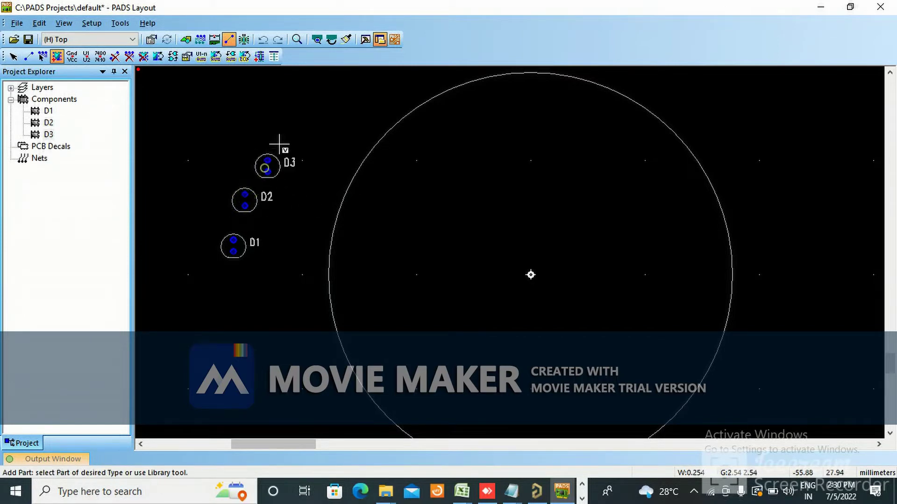
left_click(271, 152)
left_click(304, 109)
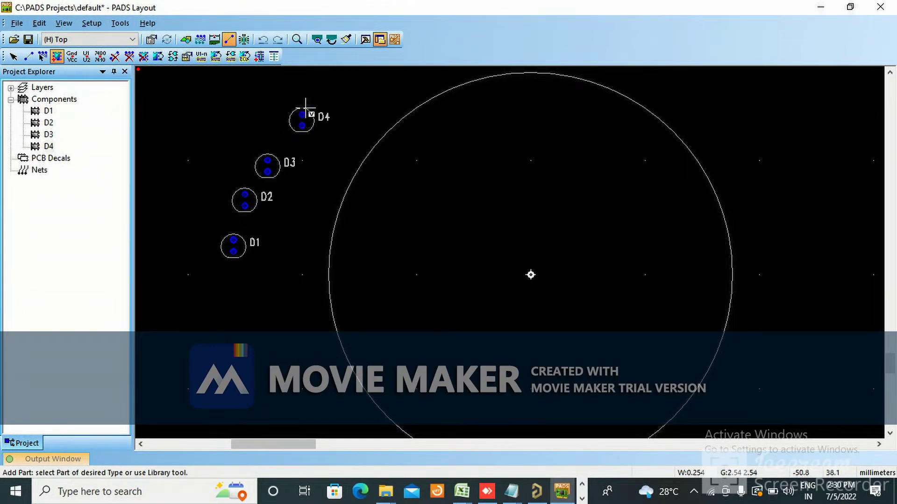
left_click(305, 109)
left_click(371, 86)
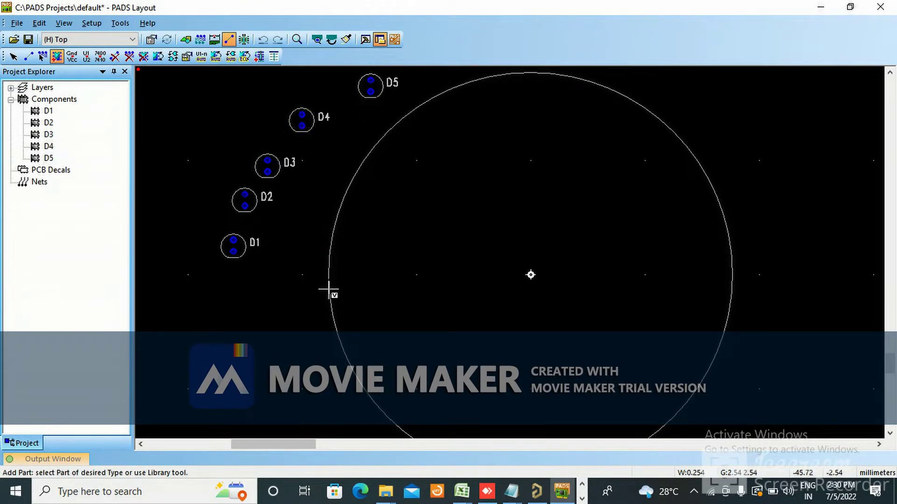
- Continue the LED arc with three more LEDs outside the outline, reaching the point directly above the board's centre
scroll(329, 290, "down", 3)
scroll(381, 176, "up", 3)
left_click(343, 148)
left_click(376, 136)
left_click(377, 126)
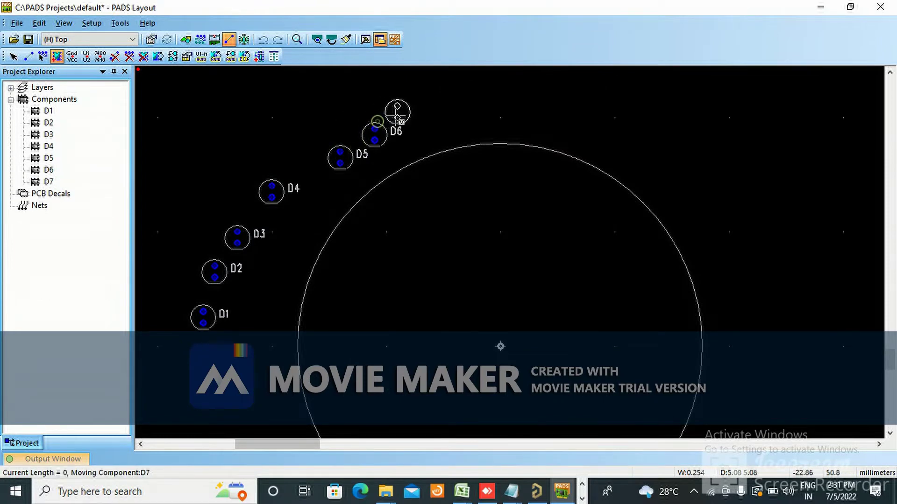
left_click(446, 120)
left_click(444, 111)
left_click(505, 106)
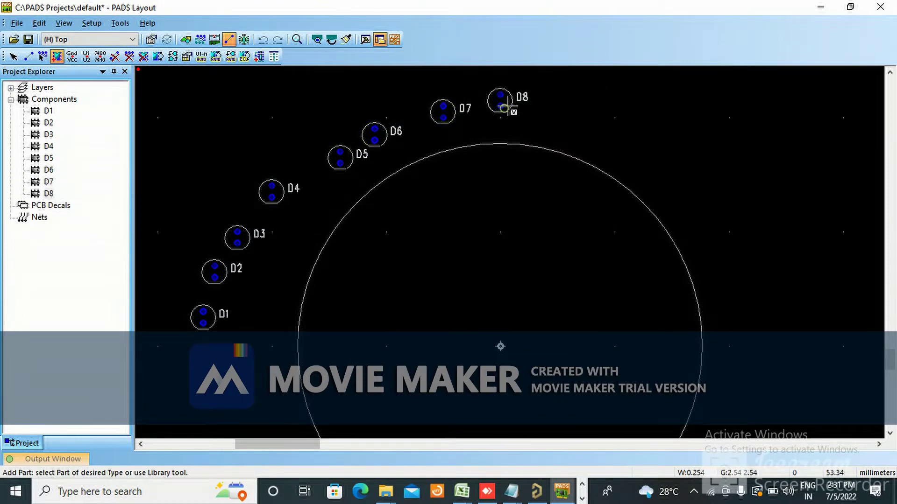
- Add four LEDs outside the outline, continuing the arc from above the centre down along the board's upper-right side
left_click(514, 96)
left_click(570, 109)
left_click(571, 106)
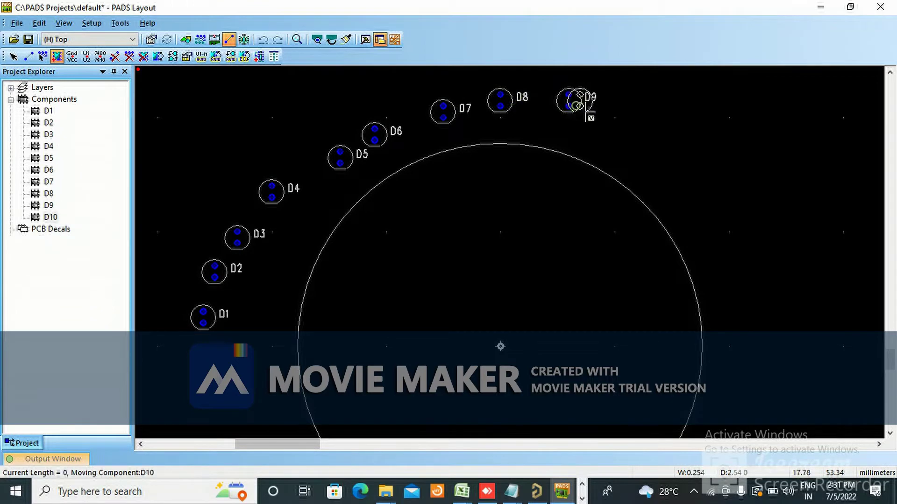
left_click(603, 122)
left_click(606, 116)
left_click(650, 155)
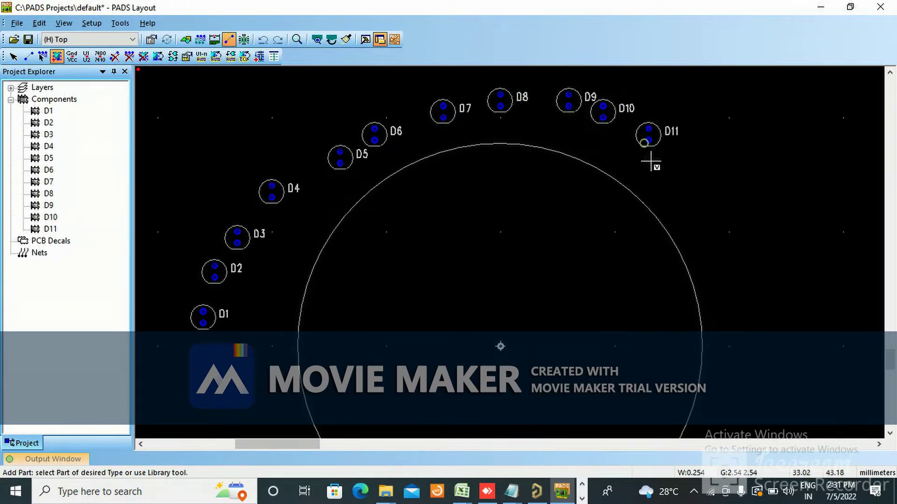
left_click(649, 154)
left_click(692, 182)
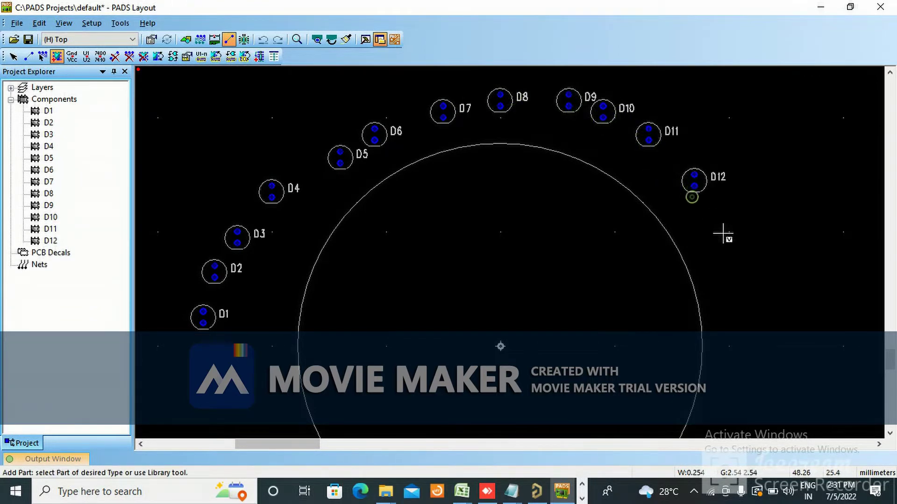
- Add three LEDs outside the outline, continuing the arc down along the board's right side to just above the centre's height
left_click(707, 190)
left_click(728, 216)
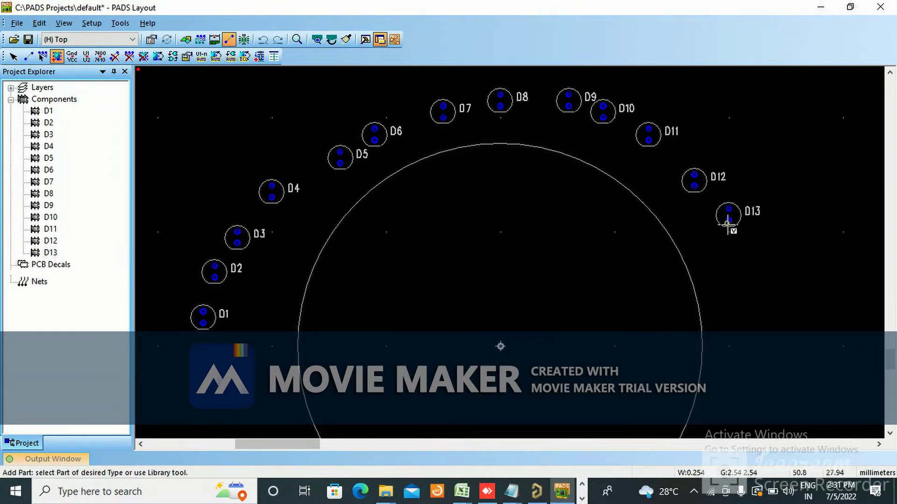
left_click(730, 229)
left_click(751, 263)
left_click(753, 261)
left_click(762, 306)
left_click(763, 307)
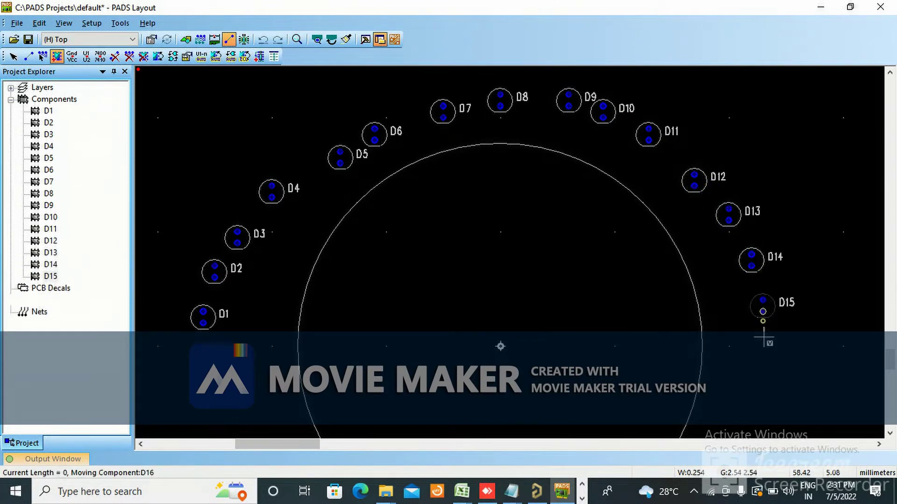
- Add five more LEDs outside the outline, from beside the board's centre down along its lower-right side, and end part placement
left_click(765, 357)
scroll(722, 219, "down", 1)
left_click(764, 303)
left_click(762, 349)
scroll(741, 303, "down", 1)
left_click(764, 291)
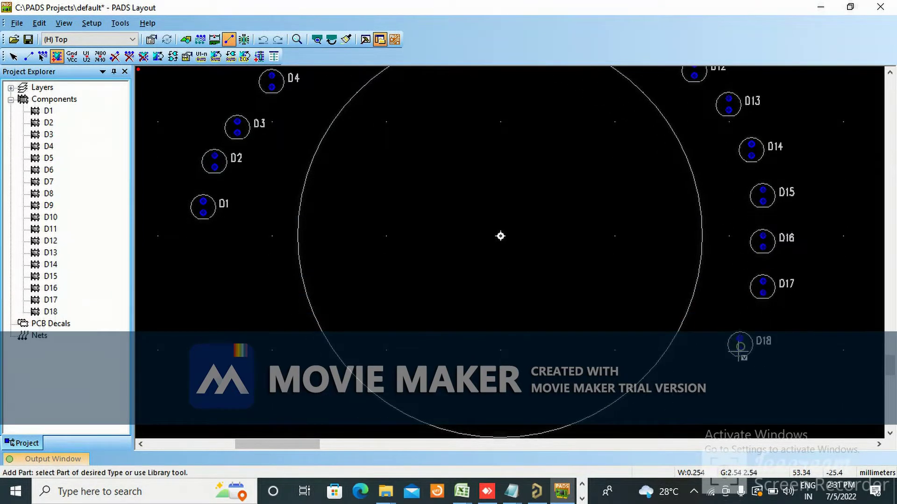
left_click(726, 353)
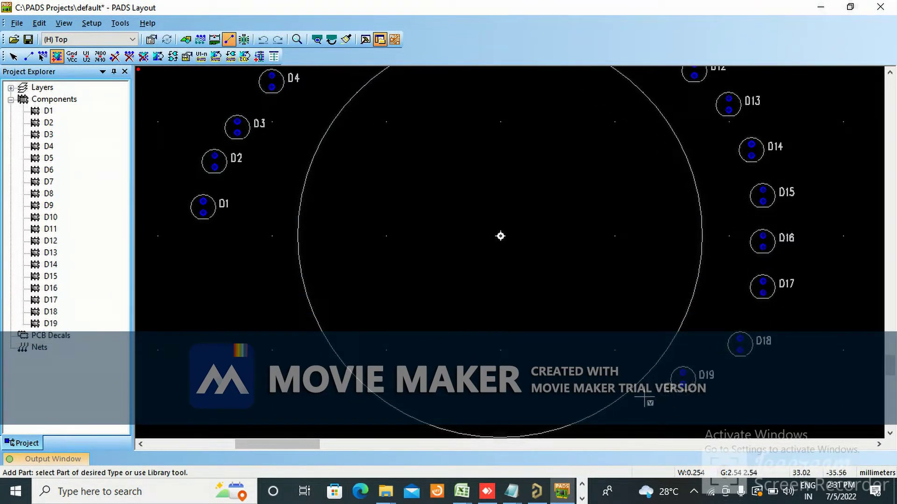
left_click(672, 387)
key("Escape")
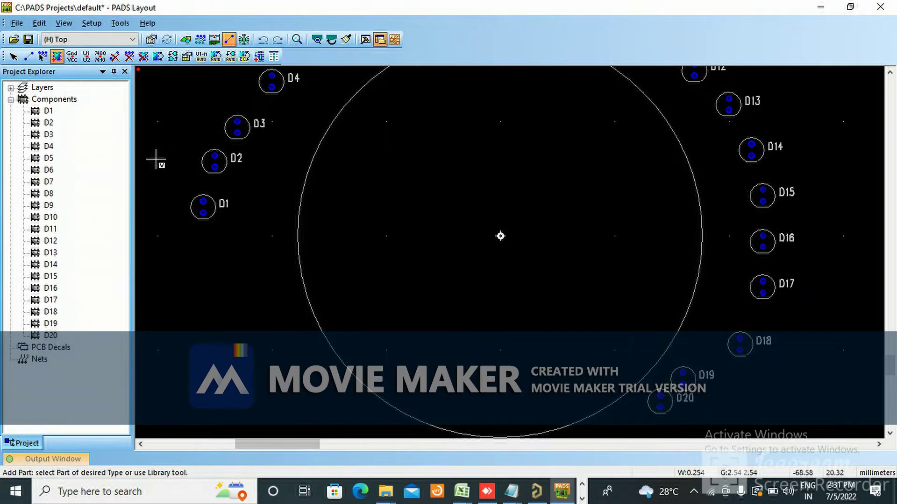
key("Escape")
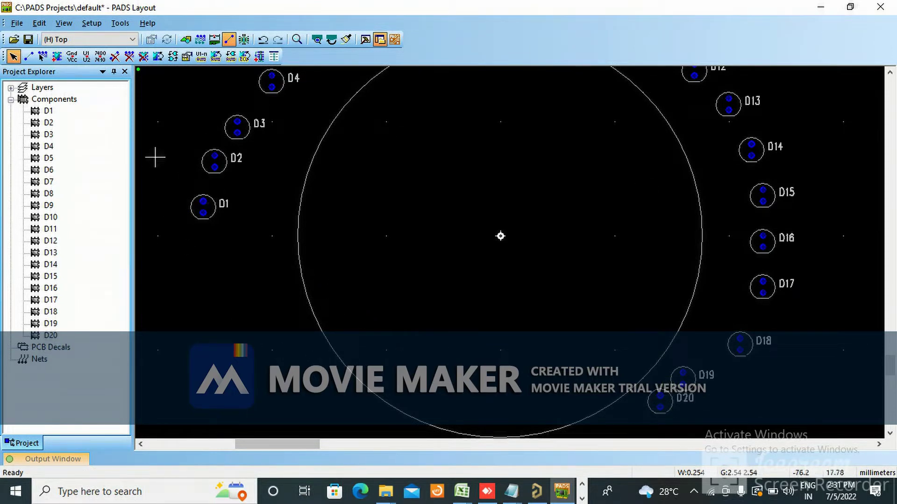
- Start a radial move of D1 onto the polar grid inside the board and turn on Snap to Objects
right_click(192, 172)
left_click(234, 195)
left_click(198, 194)
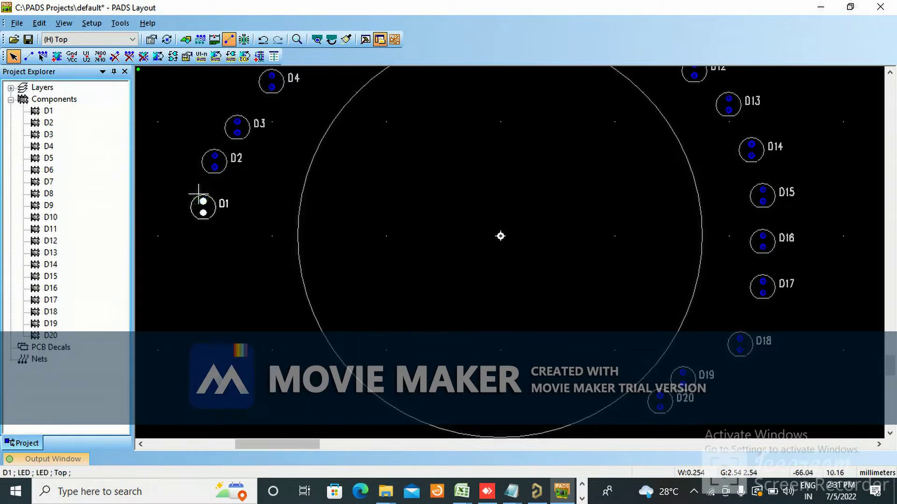
right_click(199, 194)
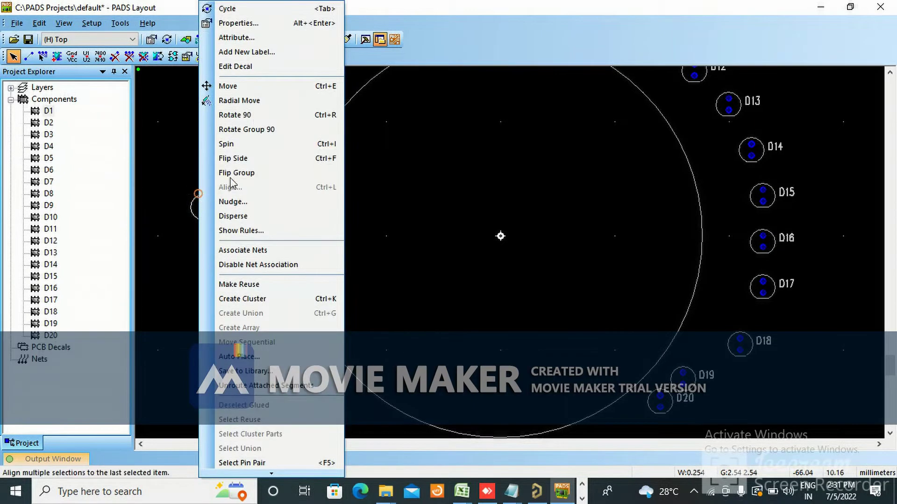
left_click(239, 100)
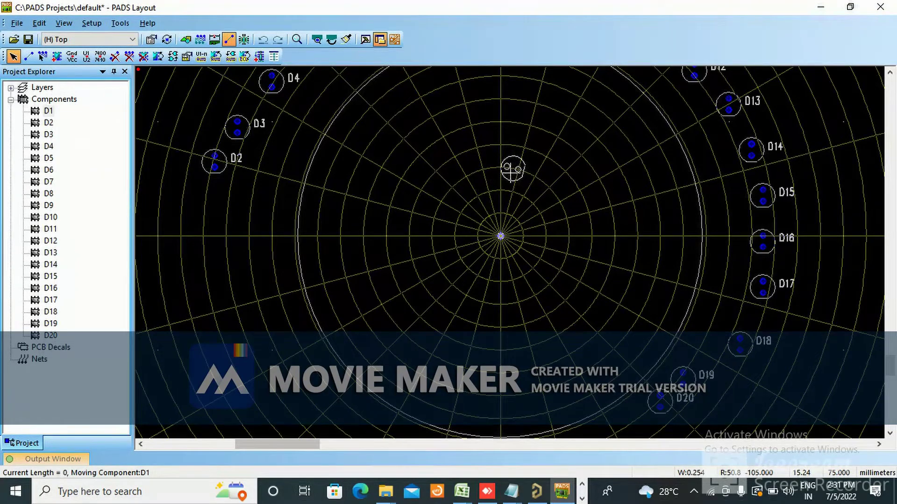
right_click(491, 166)
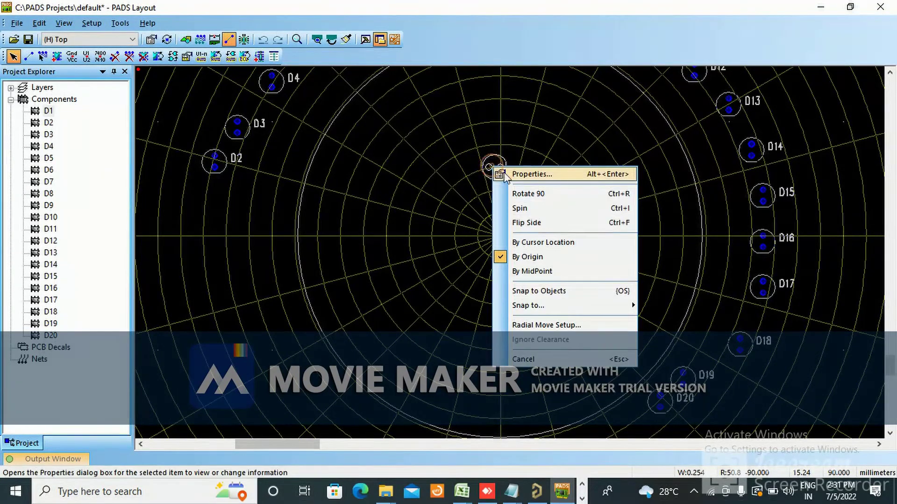
left_click(532, 292)
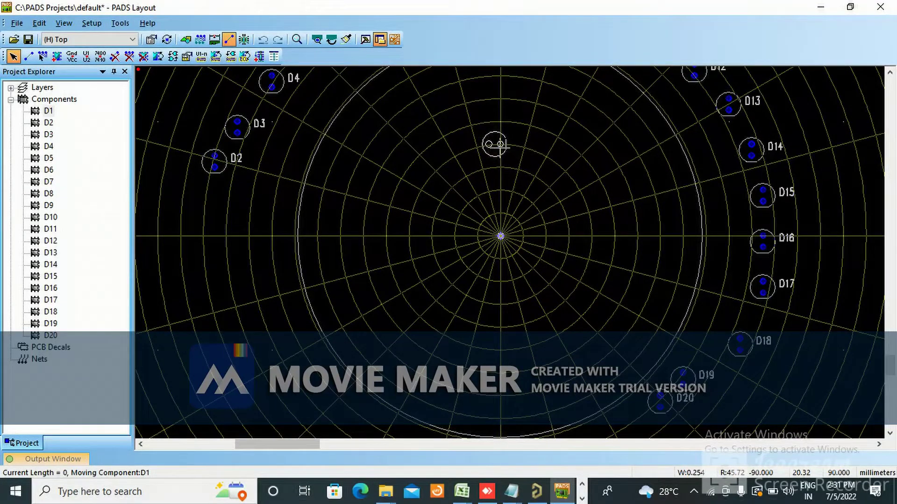
right_click(498, 157)
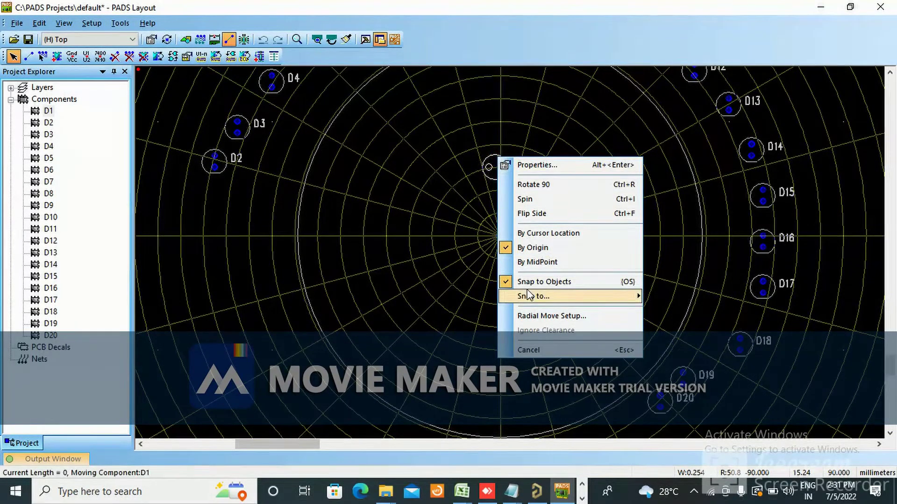
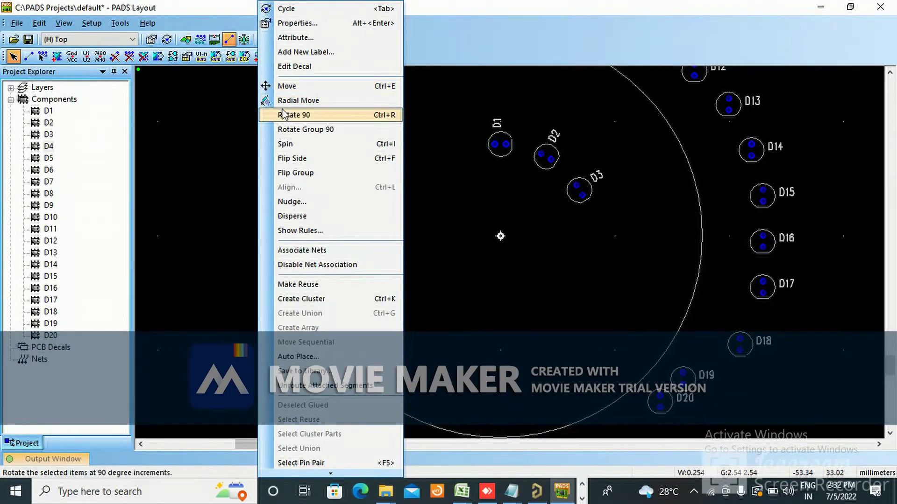
- Radially move D4 and D5 onto the inner LED ring at 20.32 mm radius, at 0° and 330°
left_click(280, 100)
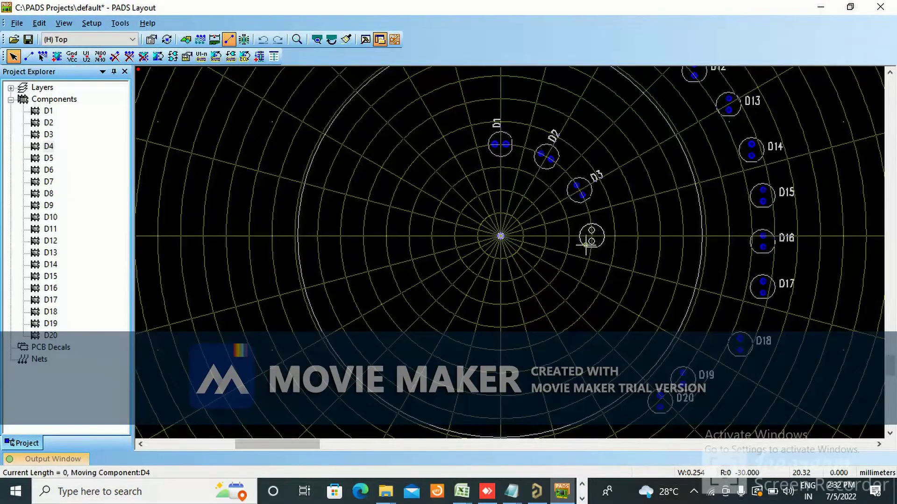
left_click(586, 243)
scroll(556, 295, "up", 3)
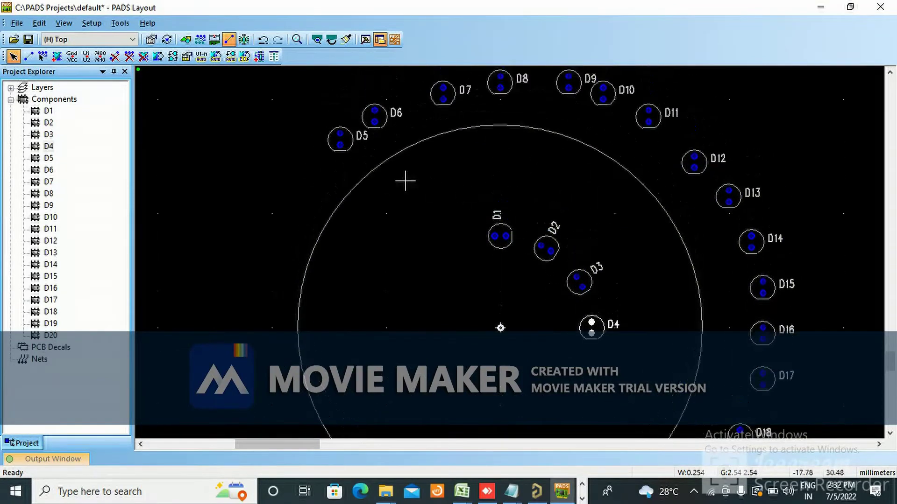
left_click(321, 136)
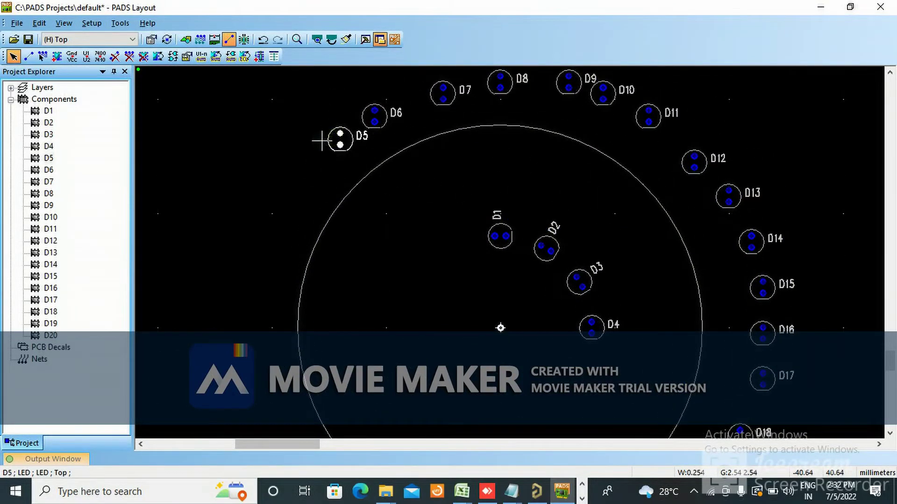
right_click(327, 135)
left_click(371, 104)
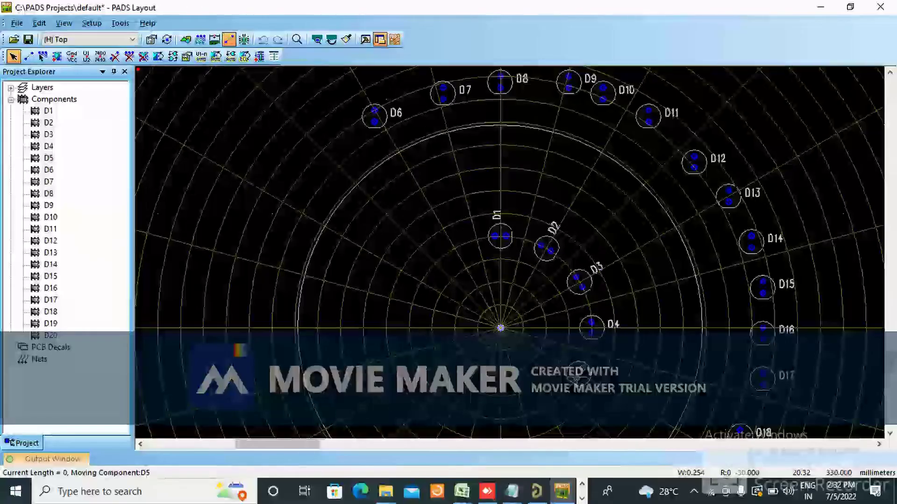
left_click(578, 371)
- Radially move D6 onto the 20.32 mm inner ring, between D5 and the point directly below the board's centre
left_click(369, 106)
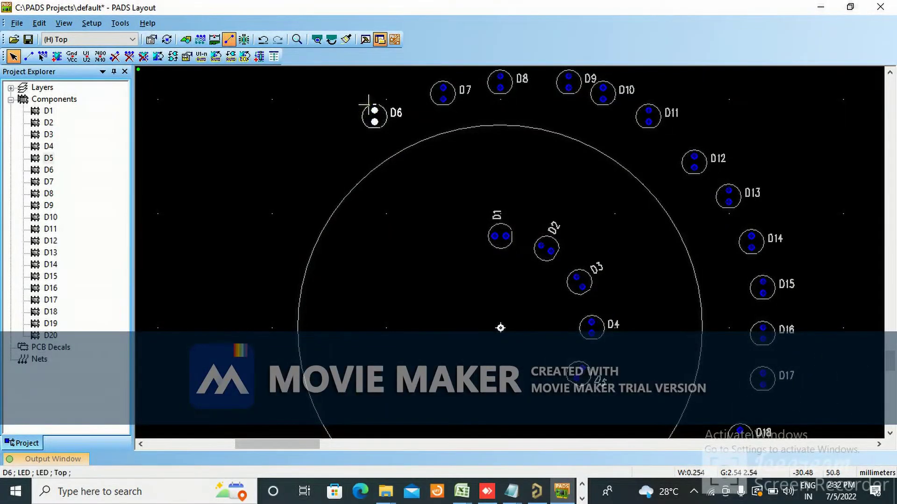
right_click(371, 110)
left_click(376, 98)
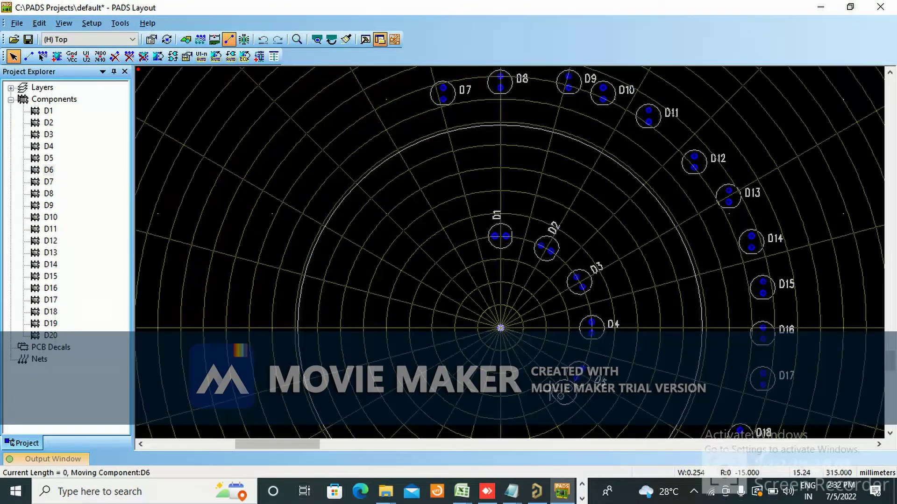
left_click(545, 406)
- Move D7 to a spot outside the board's upper-left outline and rotate it by 90°
left_click(431, 89)
right_click(431, 89)
left_click(441, 84)
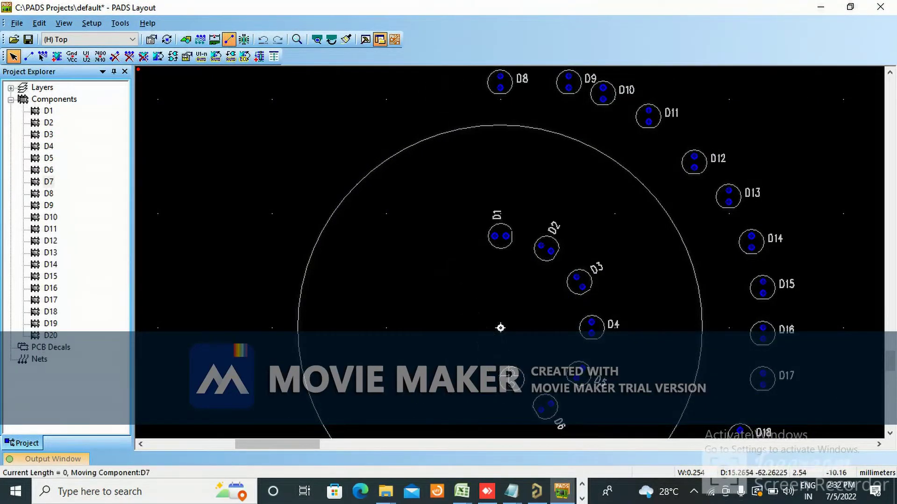
right_click(385, 114)
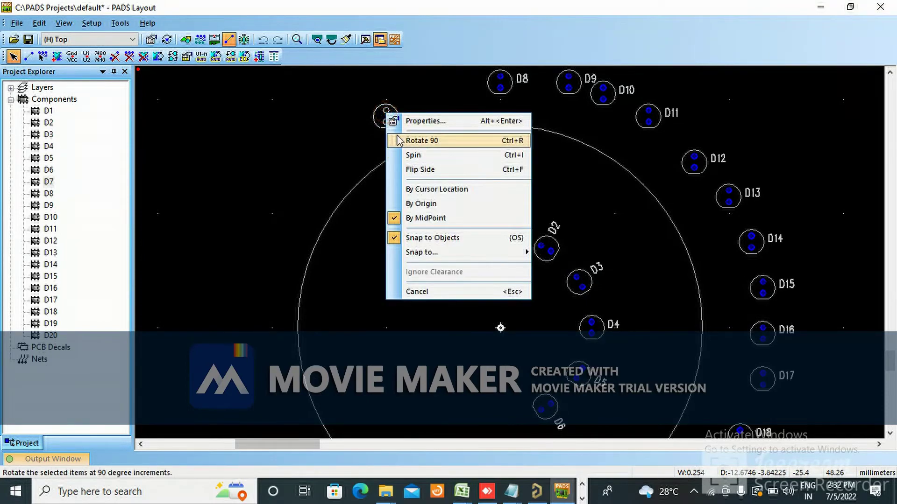
left_click(398, 140)
left_click(363, 115)
- Radially move D7 onto the 20.32 mm inner ring, directly below the board's centre
left_click(364, 114)
right_click(363, 115)
left_click(401, 98)
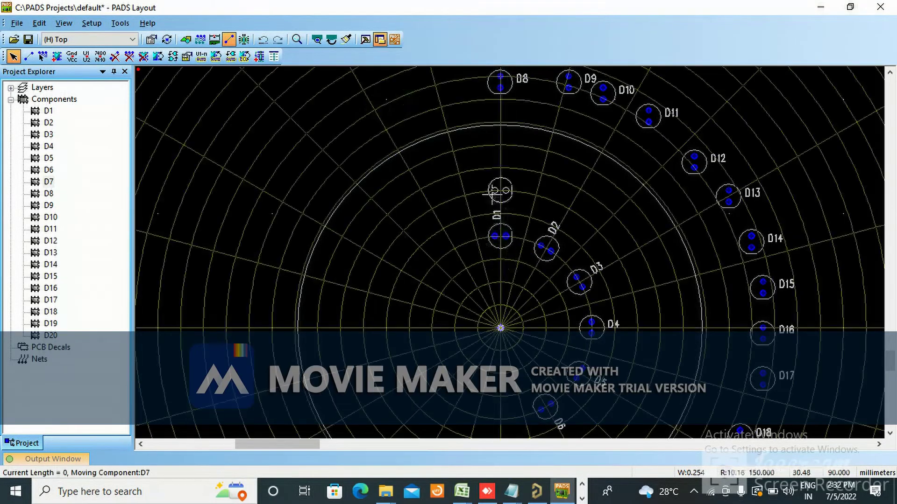
scroll(495, 191, "down", 1)
left_click(501, 400)
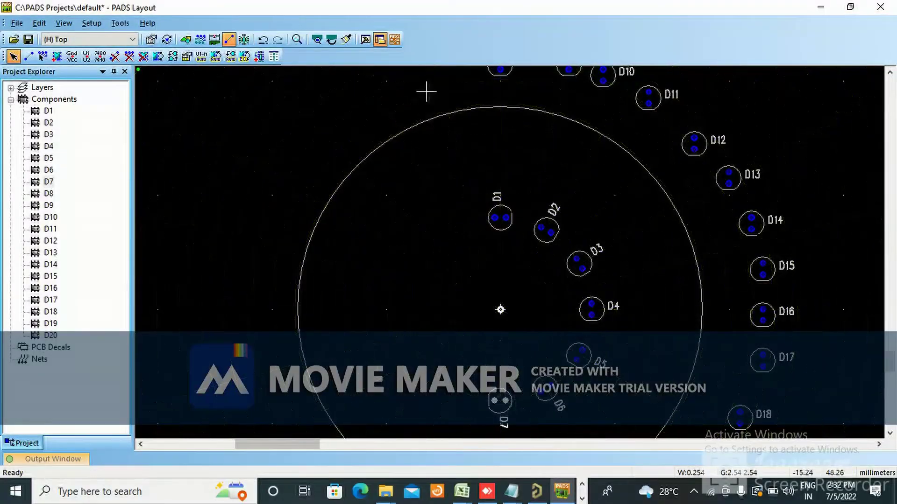
- Radially move D8 onto the inner ring, clockwise from D7 with the same spacing as the other LEDs
scroll(488, 94, "up", 3)
left_click(511, 111)
right_click(512, 110)
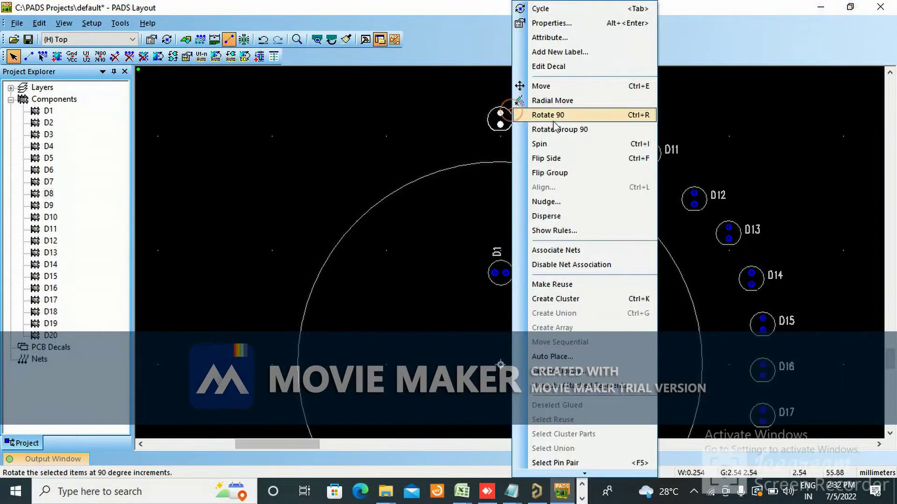
left_click(552, 100)
scroll(463, 416, "down", 2)
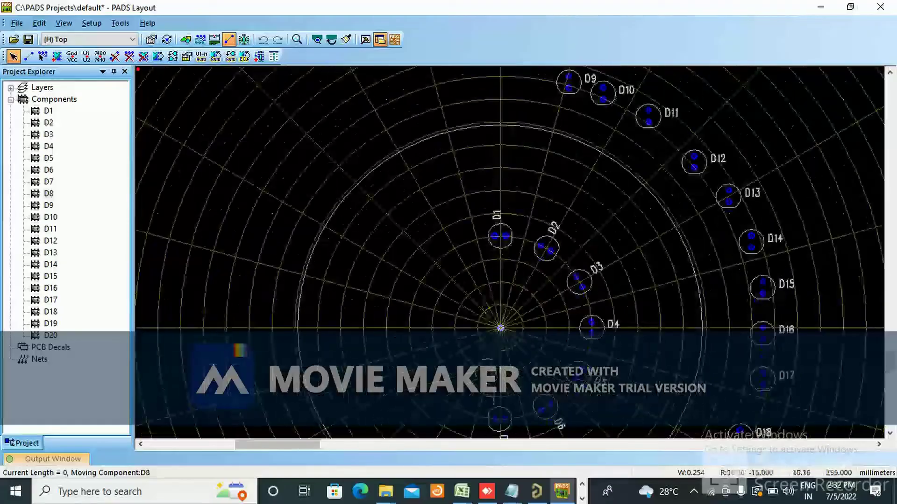
key("Escape")
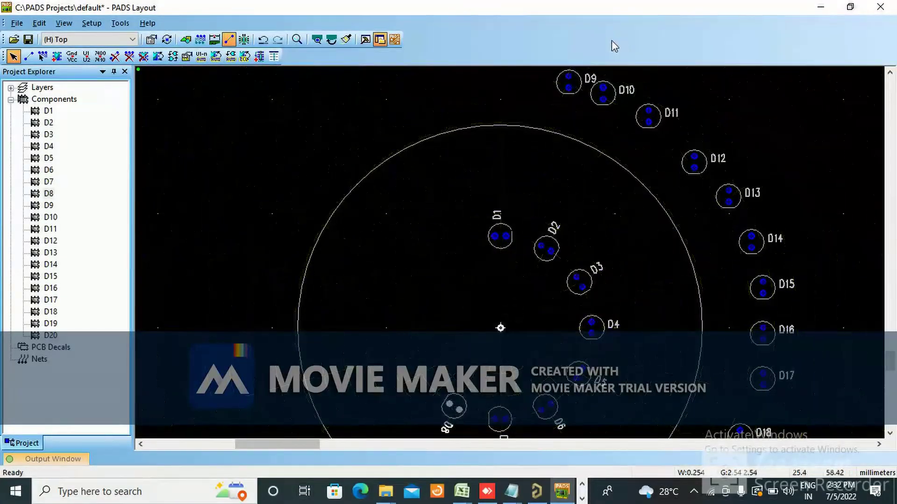
- Radially move D9 and D10 onto the inner ring, continuing clockwise from D8 so D10 sits directly left of the board's centre
right_click(558, 81)
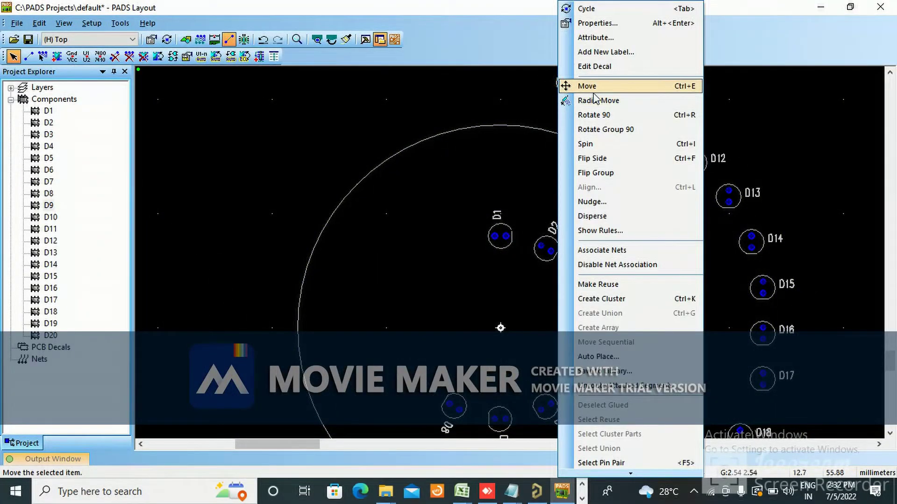
left_click(574, 88)
left_click(422, 372)
right_click(592, 85)
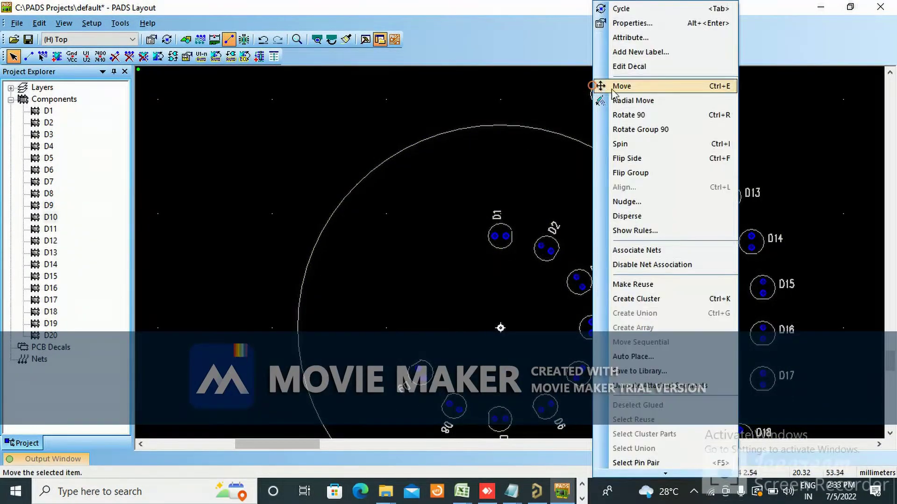
left_click(603, 98)
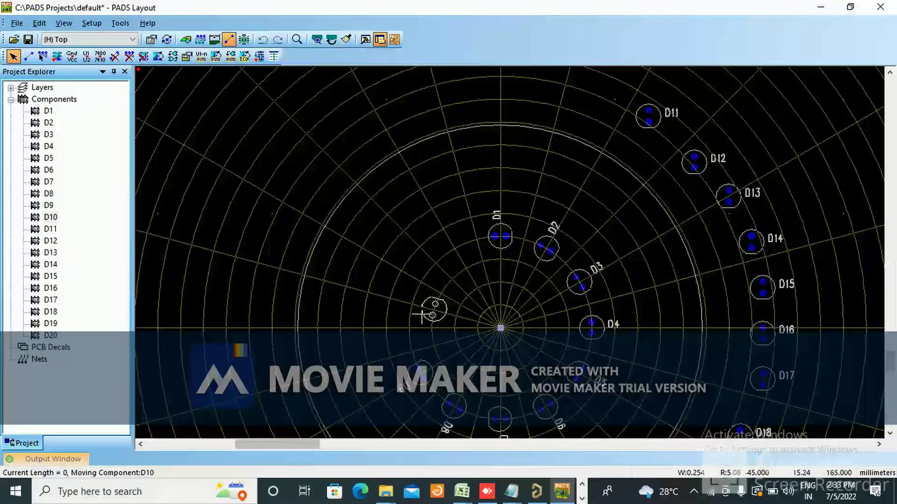
left_click(408, 325)
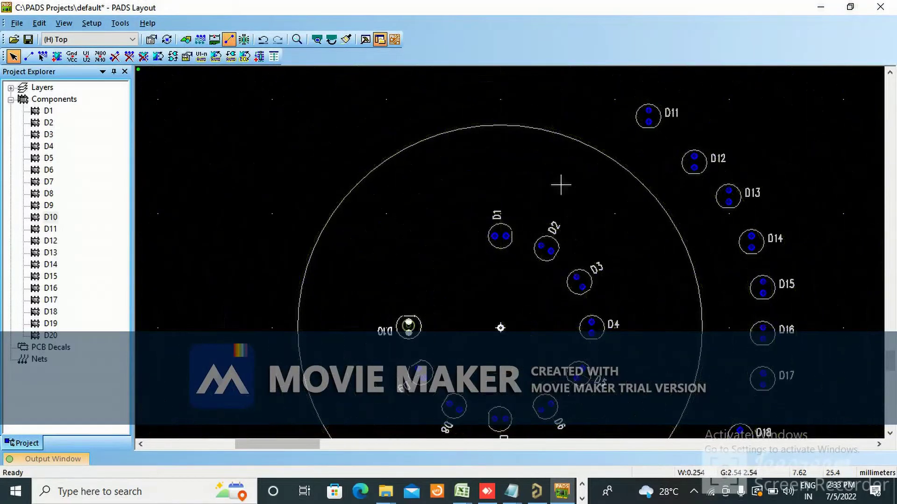
- Radially move D11 and D12 onto the inner ring, filling the upper-left gap between D10 and D1
right_click(643, 108)
left_click(667, 98)
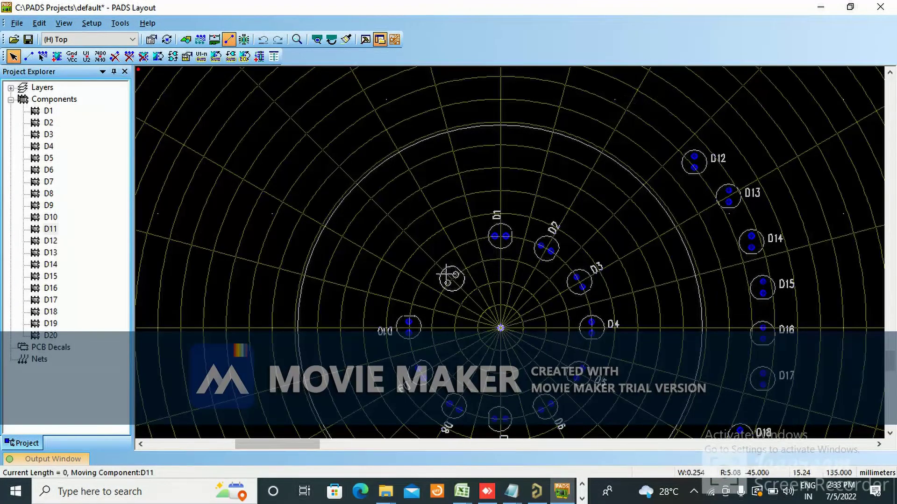
left_click(420, 279)
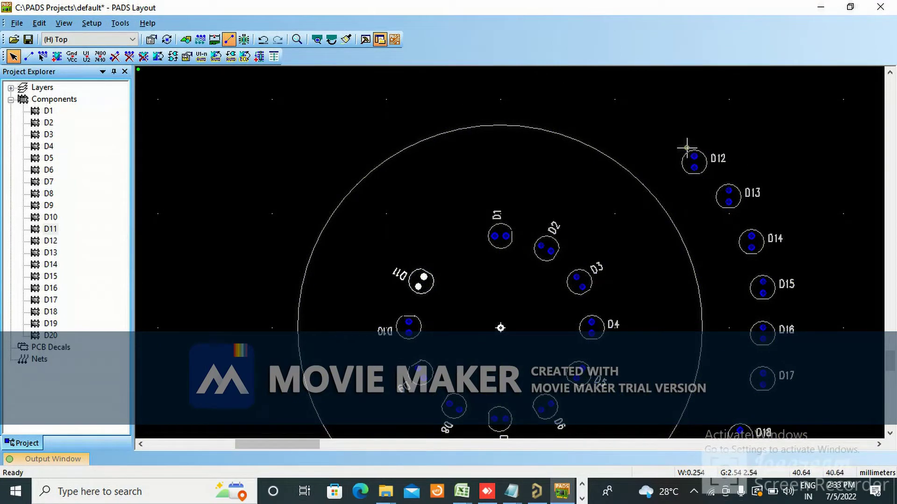
right_click(688, 149)
left_click(736, 99)
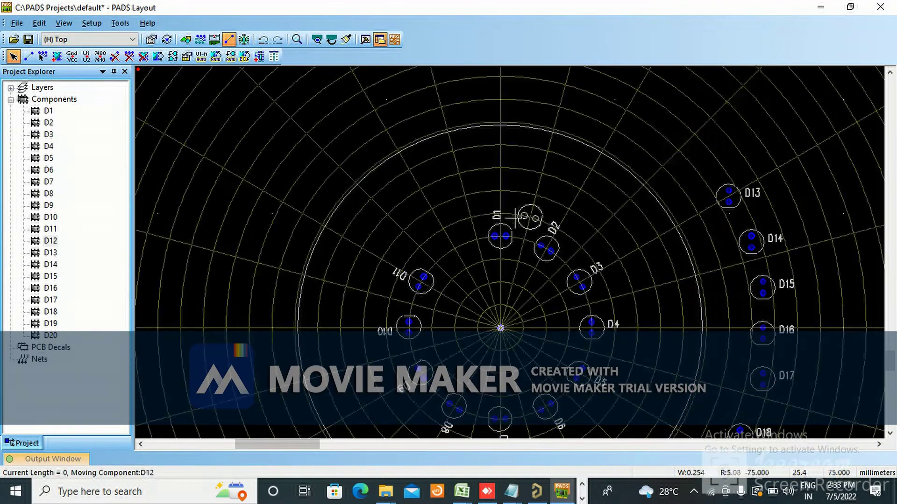
left_click(452, 247)
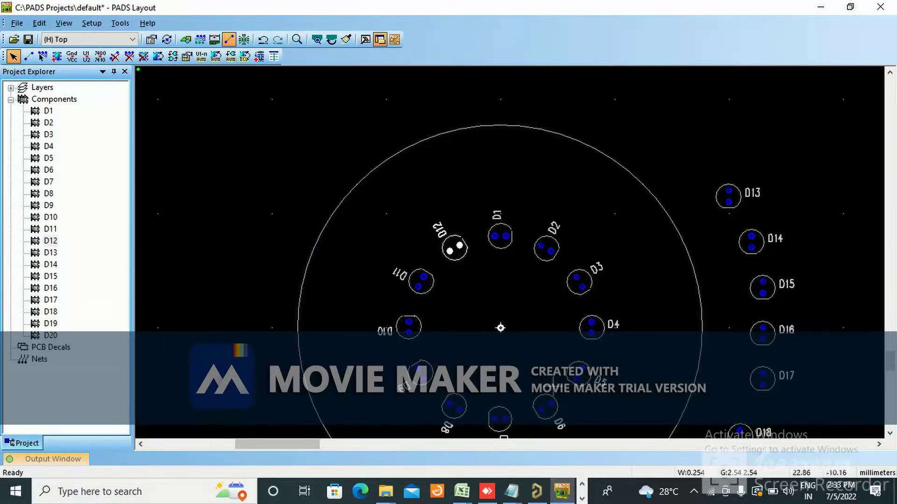
- Radially move D13 onto a 35.56 mm outer ring directly above the board's centre, and D14 onto that ring in line with D2
left_click(728, 187)
right_click(728, 187)
left_click(747, 99)
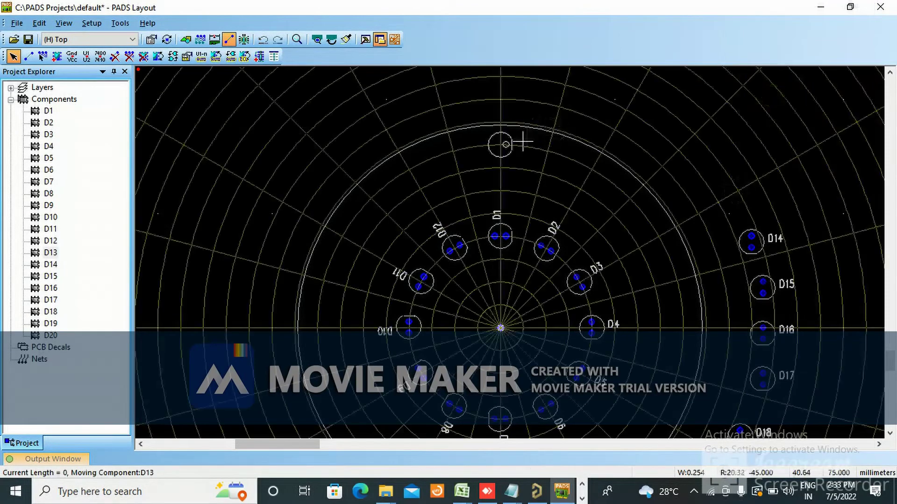
left_click(500, 167)
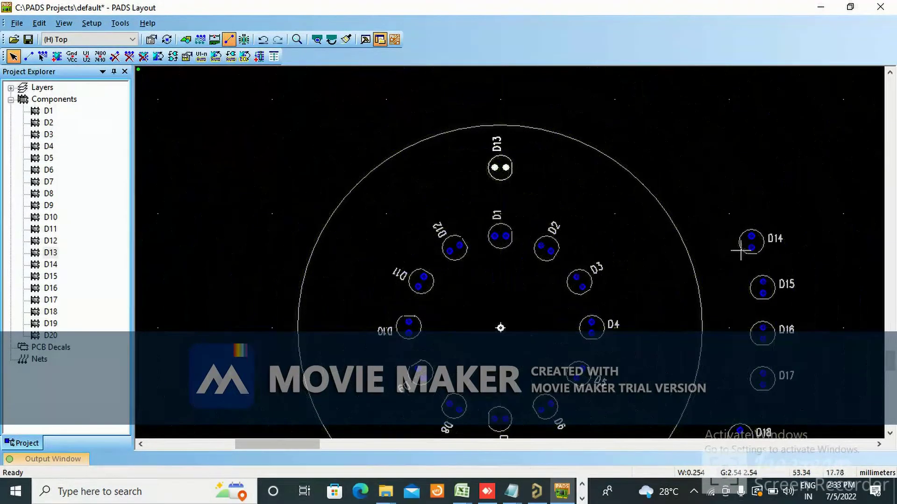
left_click(742, 234)
right_click(742, 234)
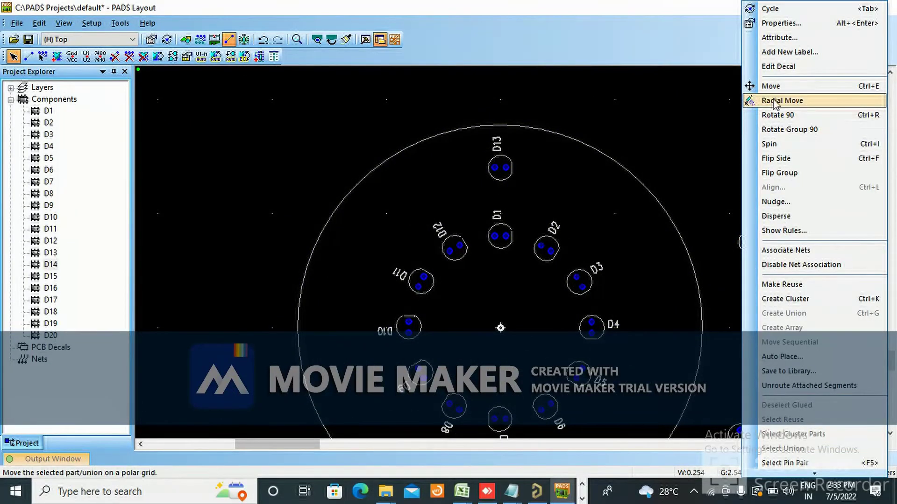
left_click(771, 99)
left_click(589, 192)
- Radially move D15 onto the outer ring at radius 35.56 mm and 30 degrees, in line with D3
left_click(754, 284)
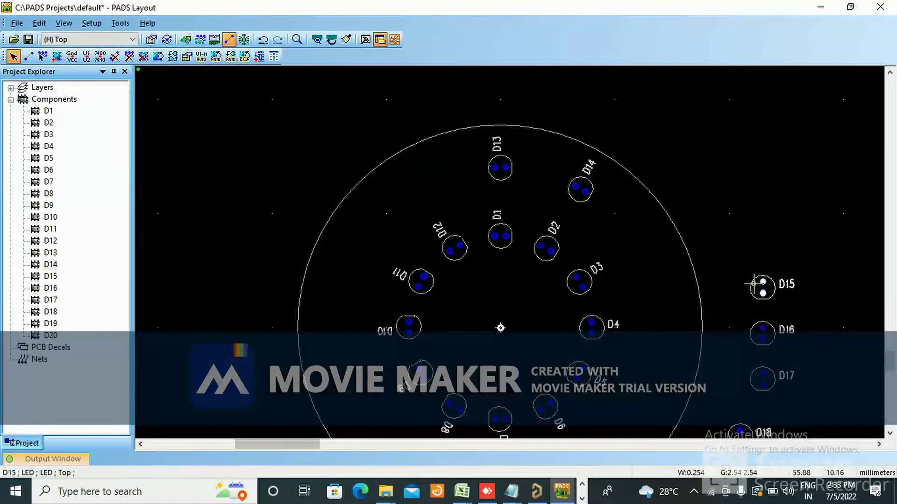
right_click(754, 284)
left_click(791, 101)
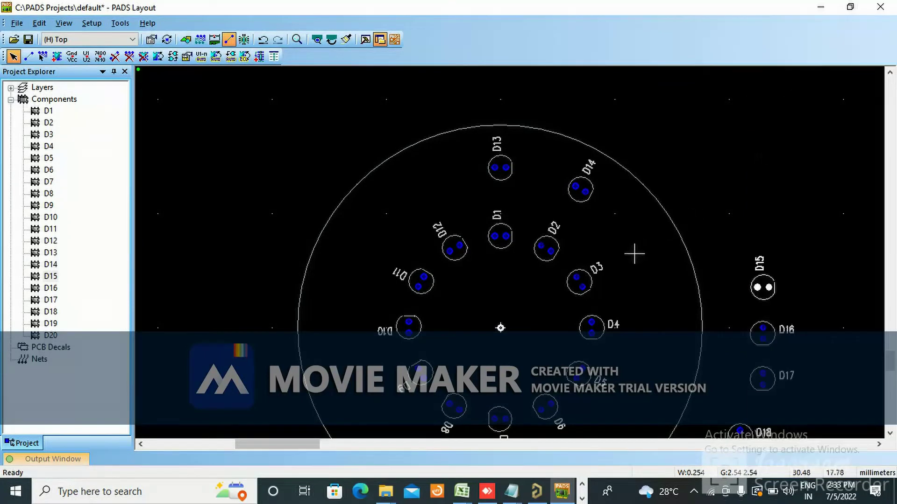
left_click(753, 287)
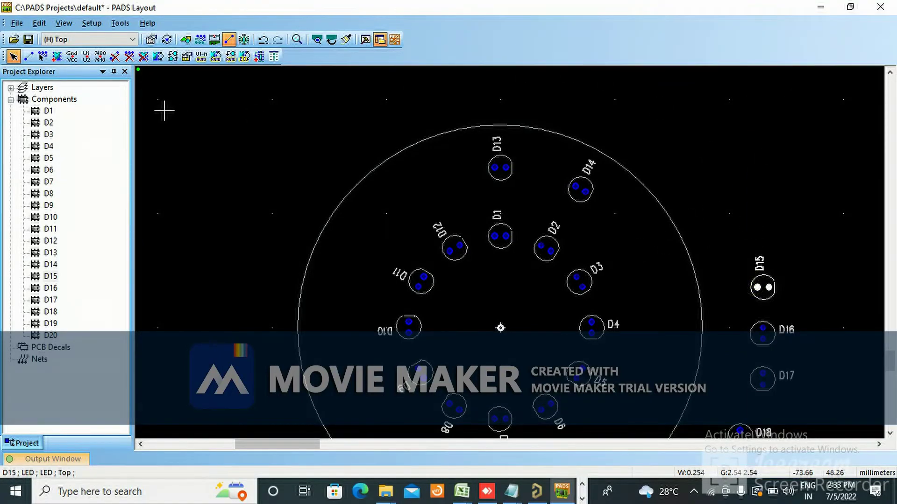
right_click(764, 286)
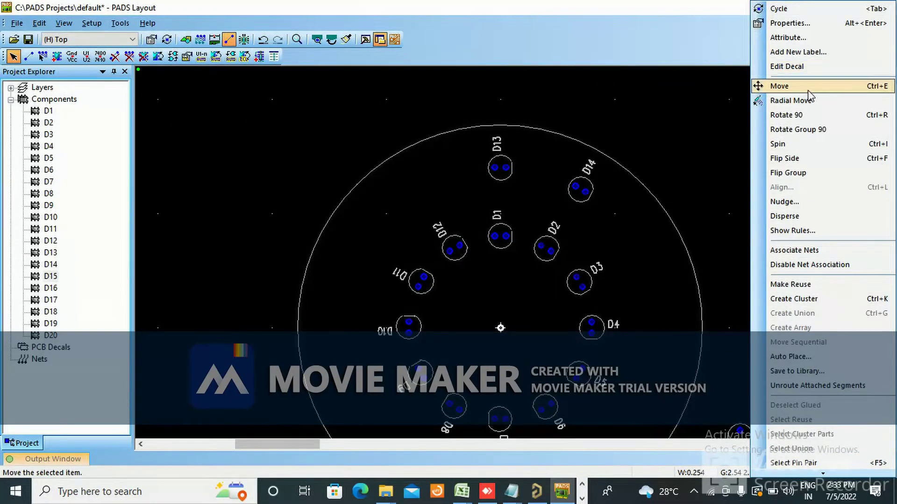
left_click(811, 99)
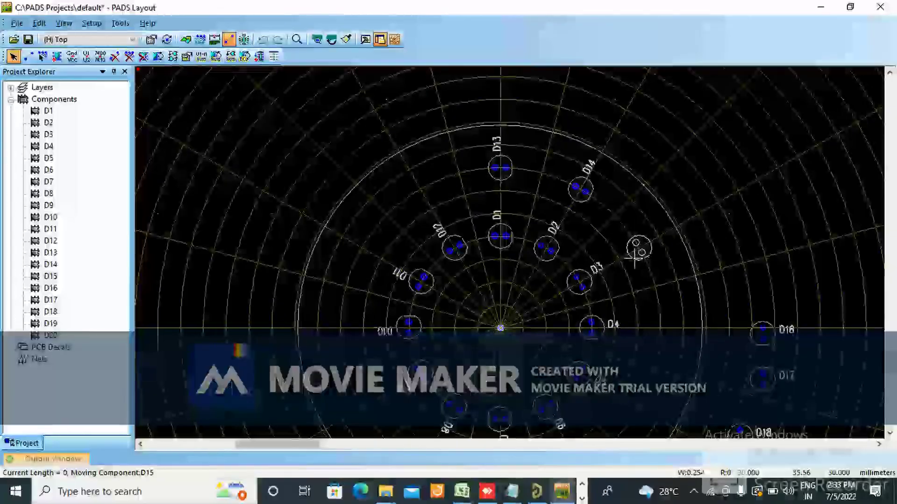
left_click(634, 256)
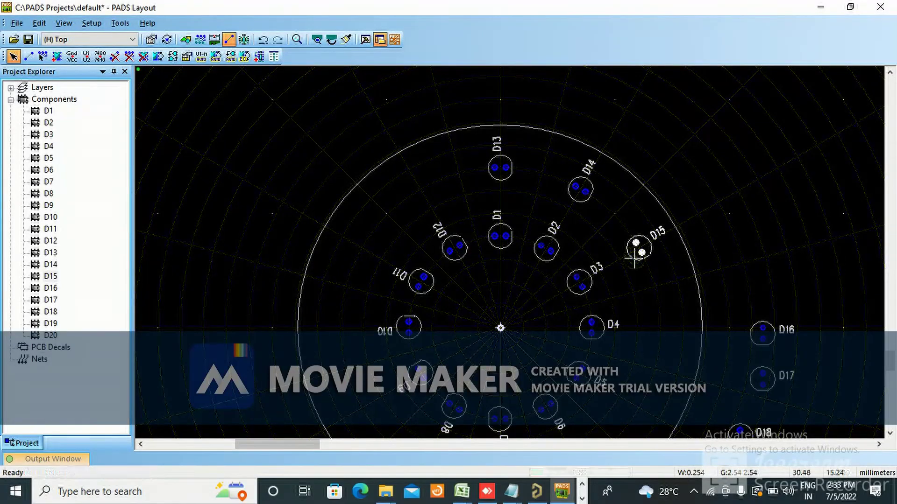
- Radially move D16 and D17 onto the outer ring, in line with D4 and D5 respectively
right_click(753, 326)
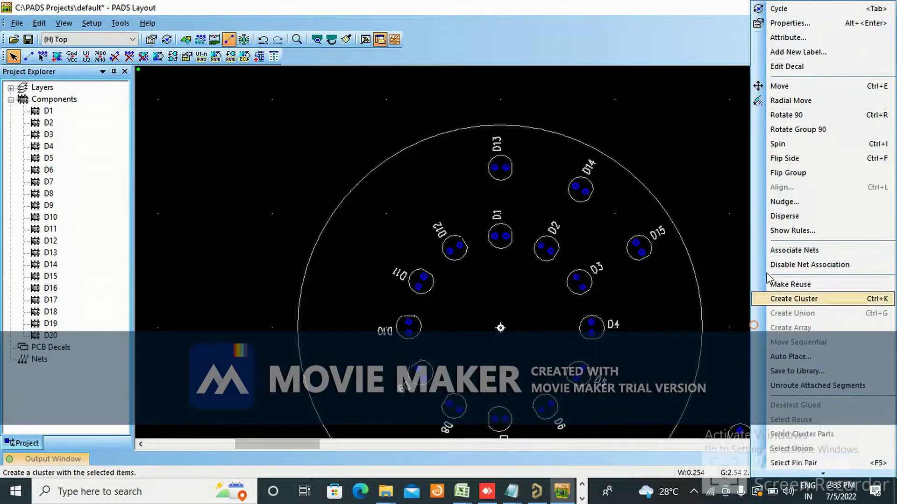
left_click(796, 99)
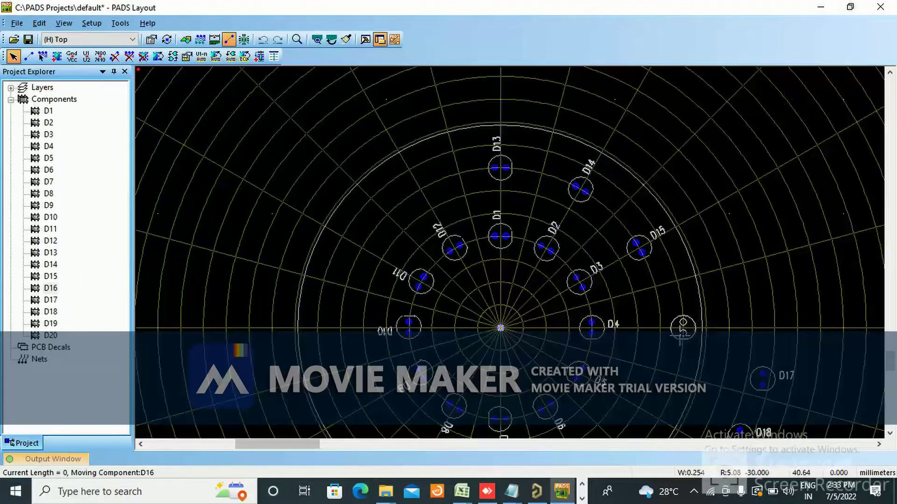
left_click(659, 327)
left_click(760, 374)
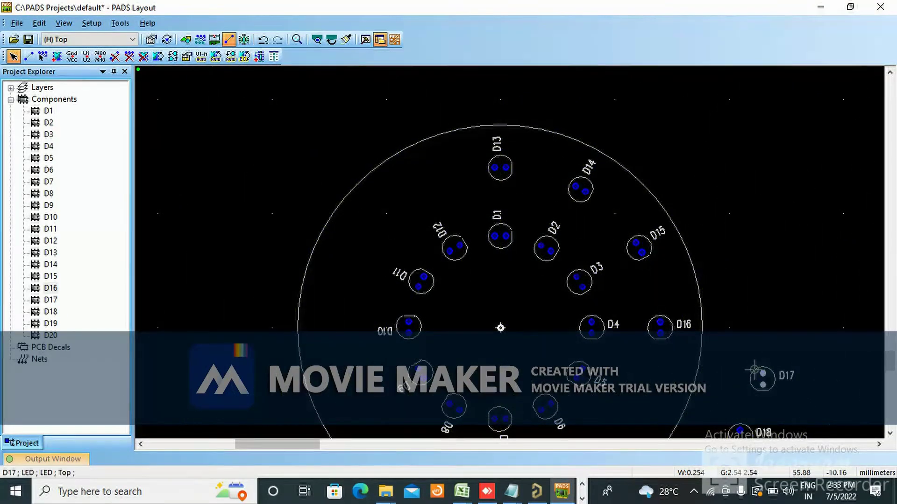
right_click(760, 374)
left_click(802, 101)
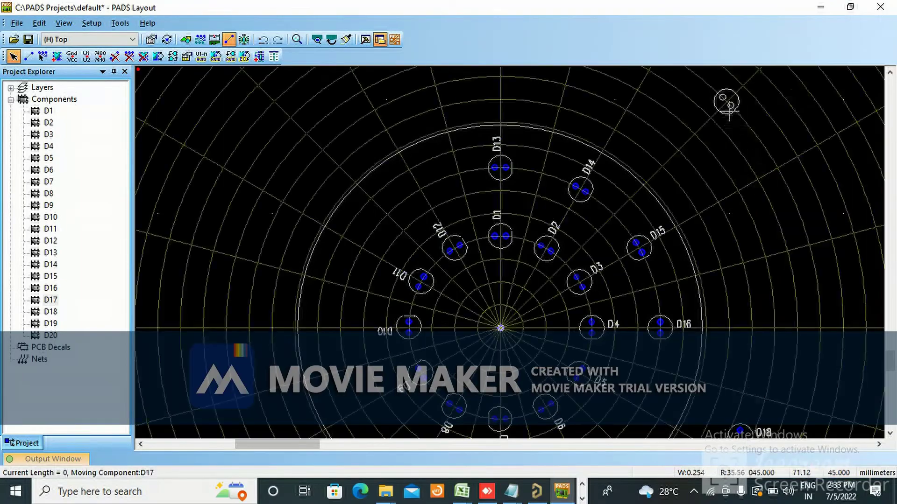
scroll(744, 261, "down", 2)
left_click(639, 371)
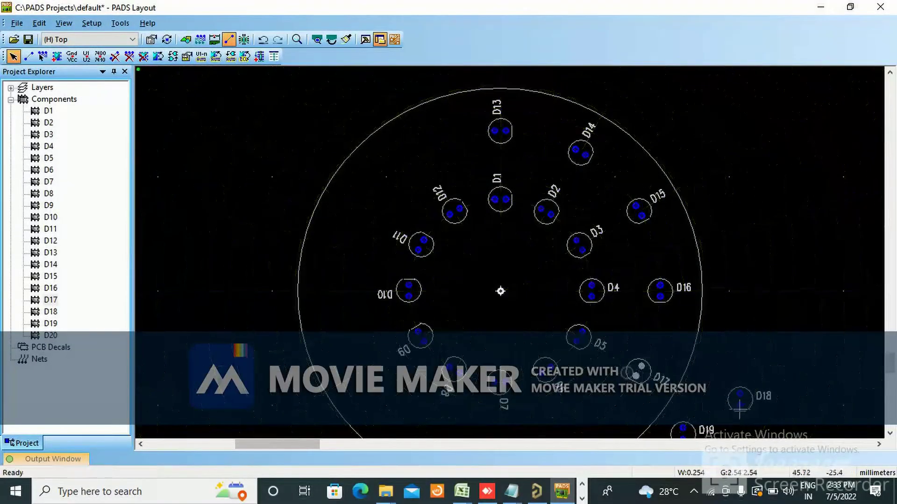
- Radially move D18, D19 and D20 onto the outer ring, in line with D6, D7 and D8 respectively
left_click(748, 395)
right_click(748, 395)
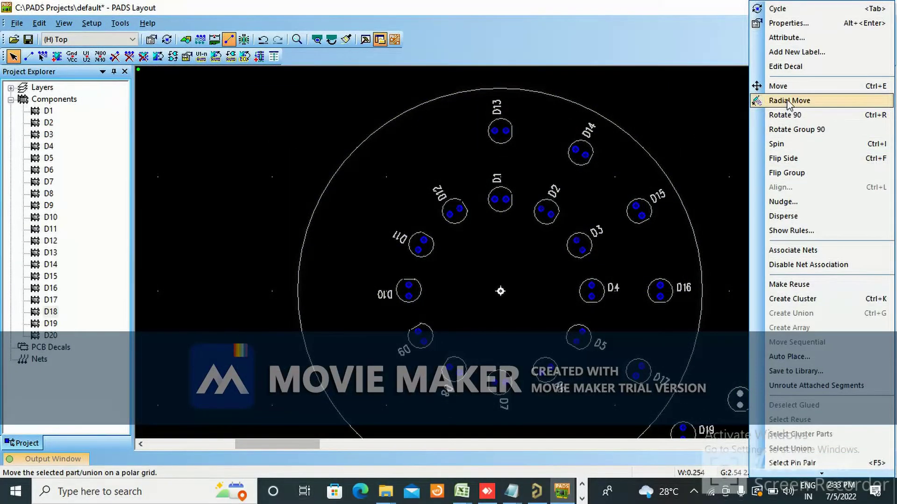
left_click(802, 102)
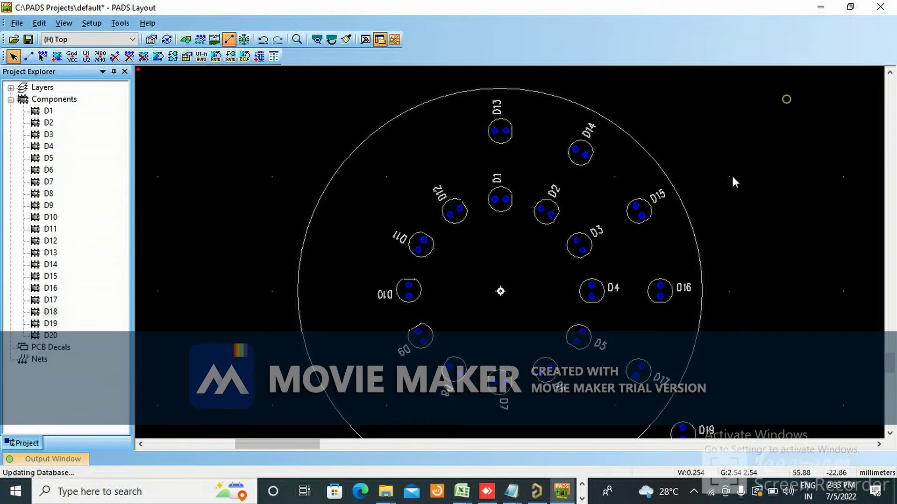
right_click(731, 174)
left_click(701, 96)
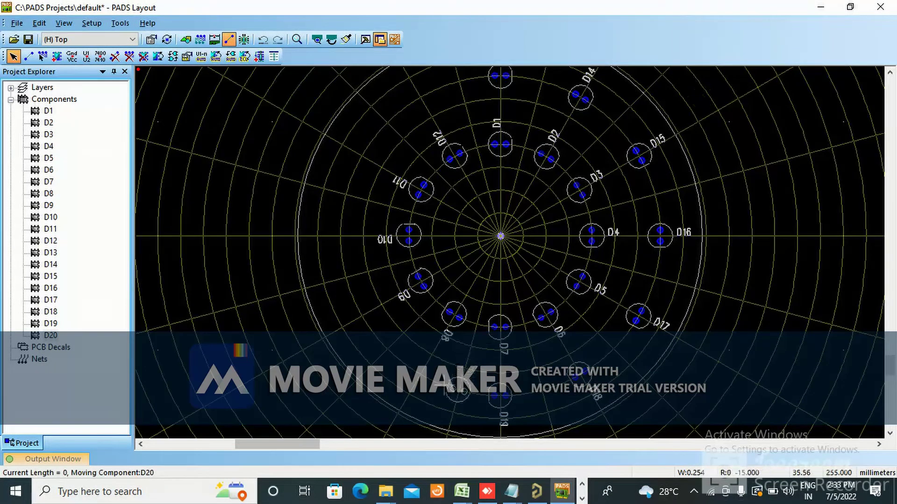
left_click(422, 373)
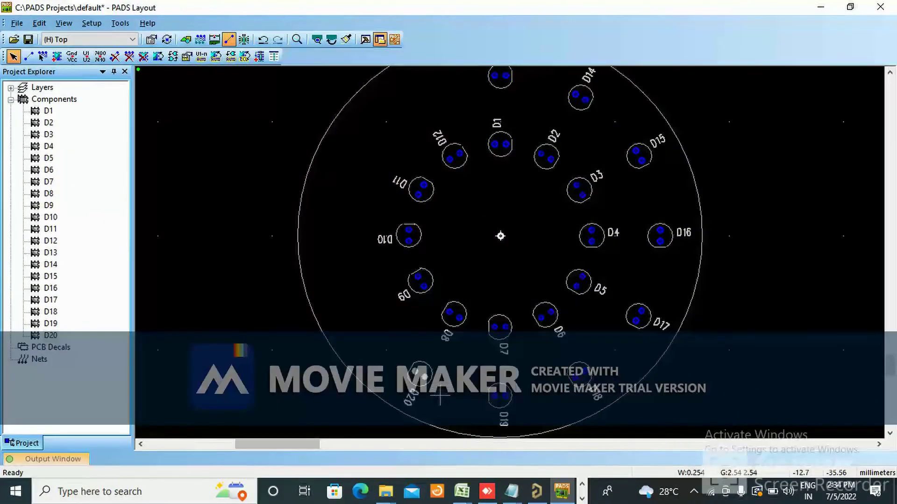
- Paste three copies of LED D20 outside the board outline, spaced upward along its left side
key("ctrl+c")
key("ctrl+v")
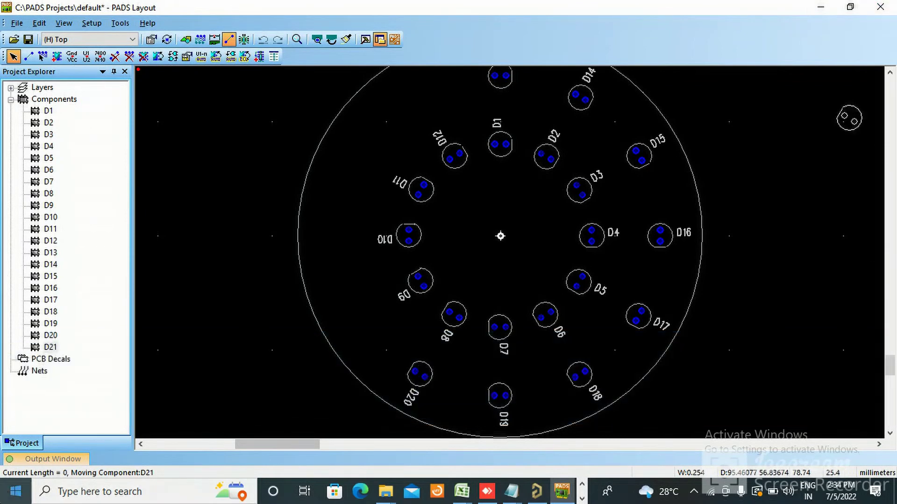
left_click(290, 336)
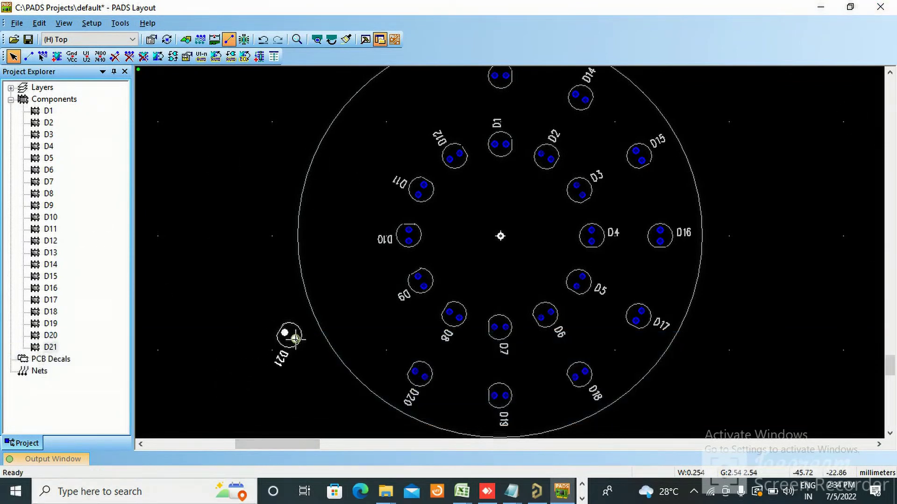
key("ctrl+c")
key("ctrl+v")
left_click(248, 259)
key("ctrl+c")
key("ctrl+v")
left_click(260, 191)
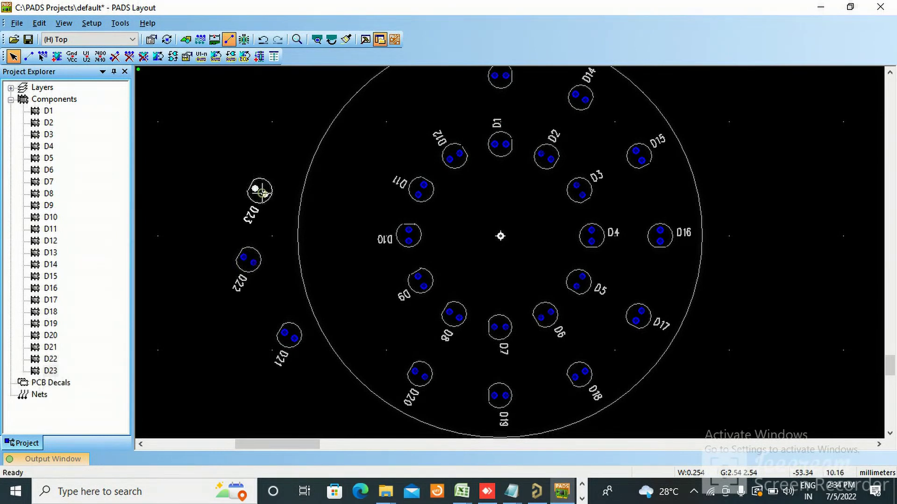
- Paste two more copies of the LED above D23, continuing along the upper-left outside of the board outline
key("ctrl+c")
key("ctrl+v")
left_click(278, 135)
key("ctrl+c")
key("ctrl+v")
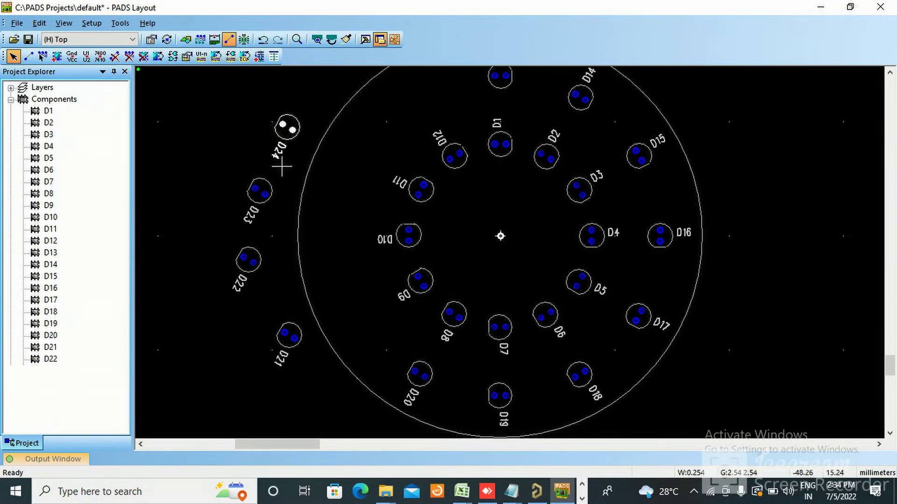
scroll(300, 140, "up", 1)
left_click(317, 121)
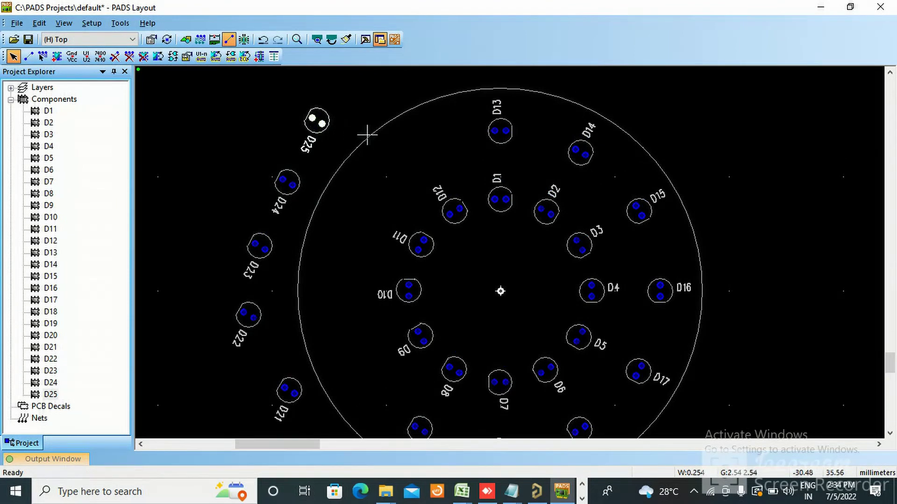
- Radially move D21 onto the 35.56 mm outer ring at 210 degrees, and D22 onto it directly left of the board's centre
scroll(406, 241, "down", 1)
left_click(289, 350)
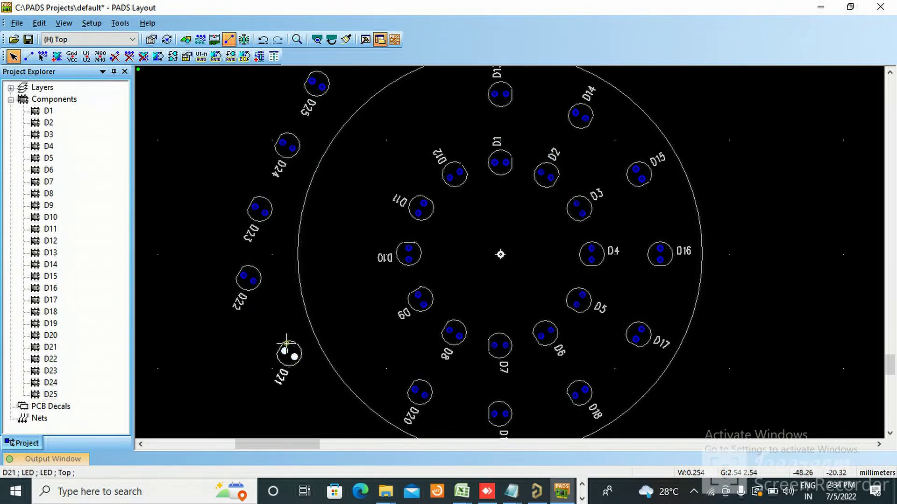
right_click(287, 353)
left_click(327, 101)
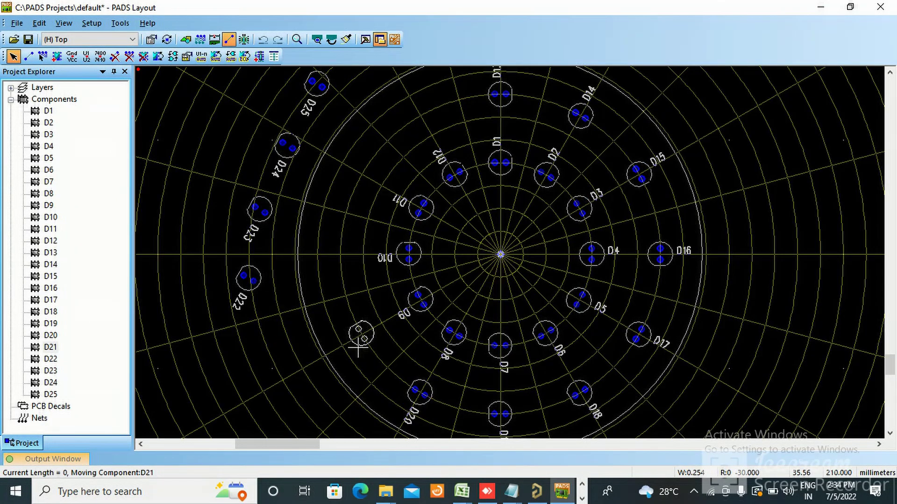
left_click(360, 345)
left_click(246, 269)
right_click(246, 270)
left_click(289, 97)
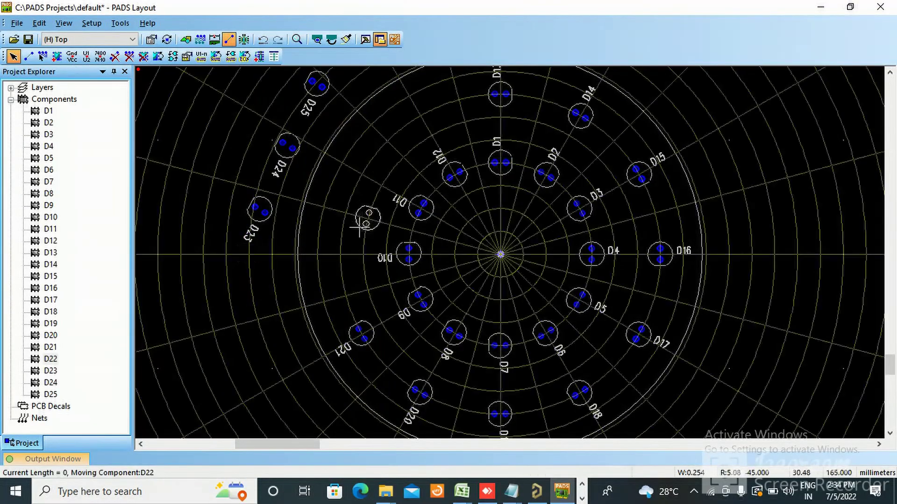
left_click(340, 256)
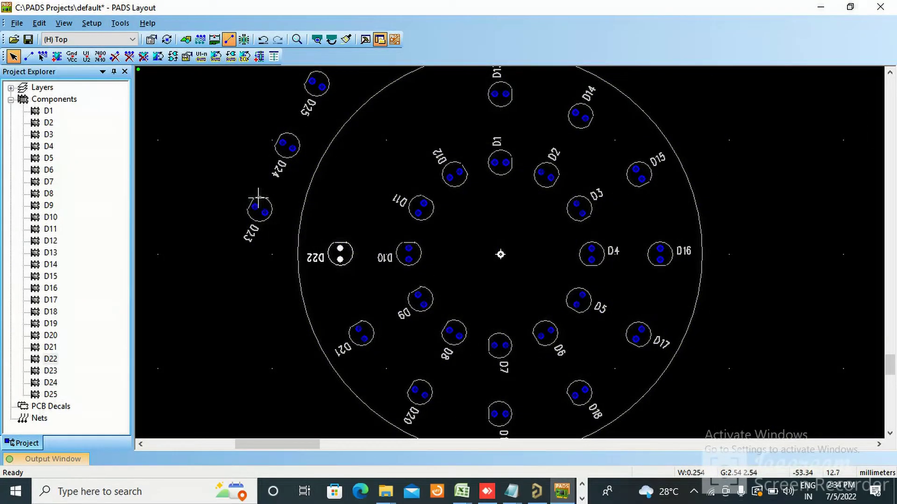
- Radially move D23 and D24 onto the 35.56 mm outer ring at 150 and 120 degrees, in line with D11 and D12
left_click(258, 199)
right_click(259, 199)
left_click(299, 96)
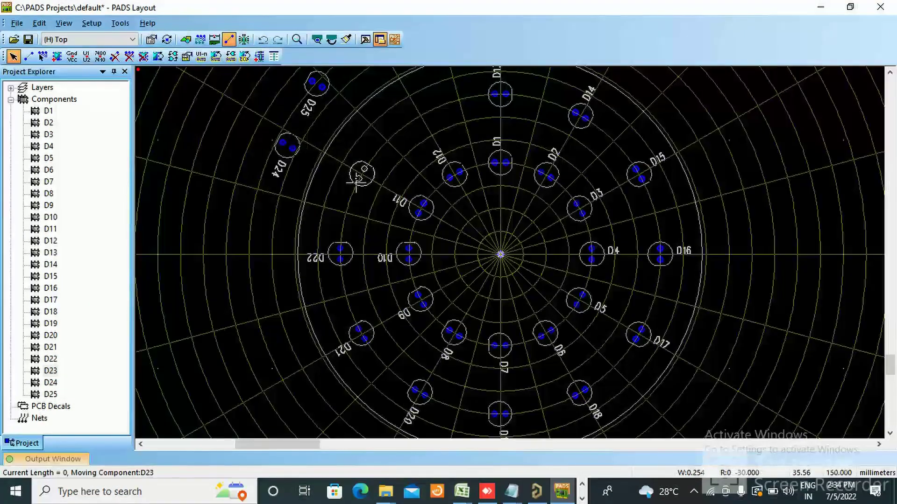
left_click(359, 177)
left_click(286, 141)
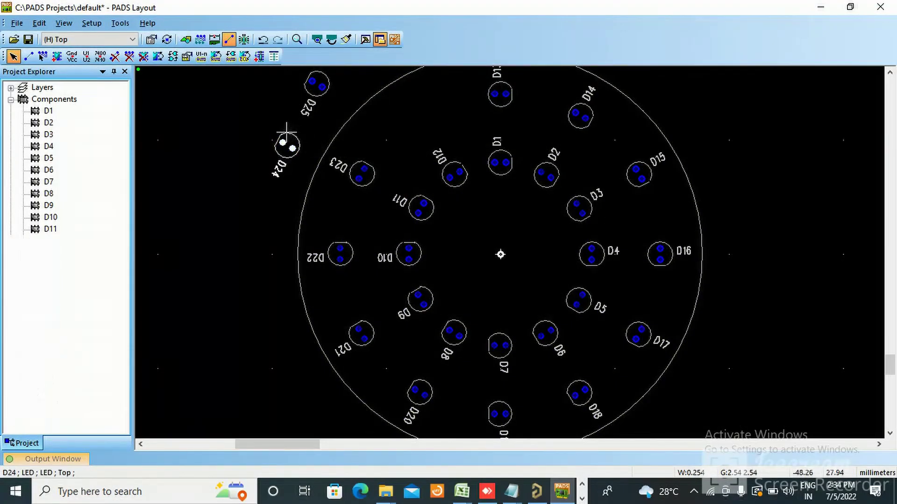
right_click(287, 138)
left_click(318, 101)
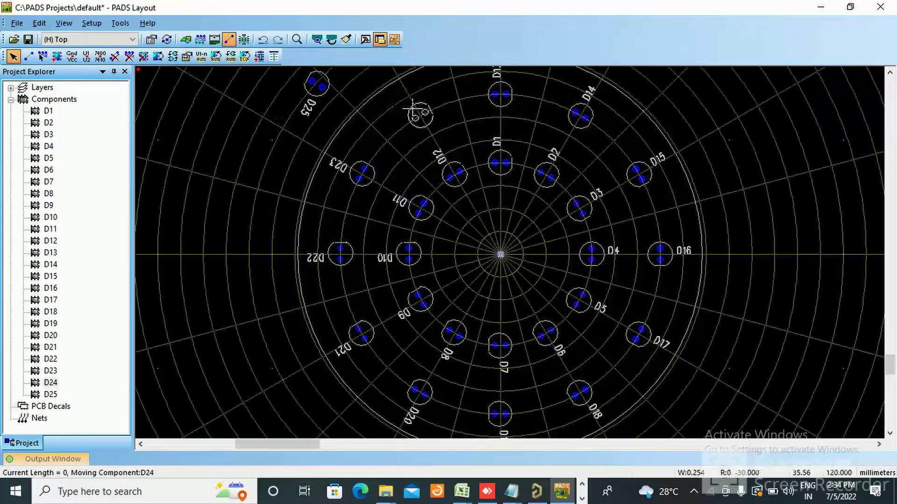
left_click(419, 115)
- Delete the surplus LED D25 outside the board outline, including its routes
left_click(299, 123)
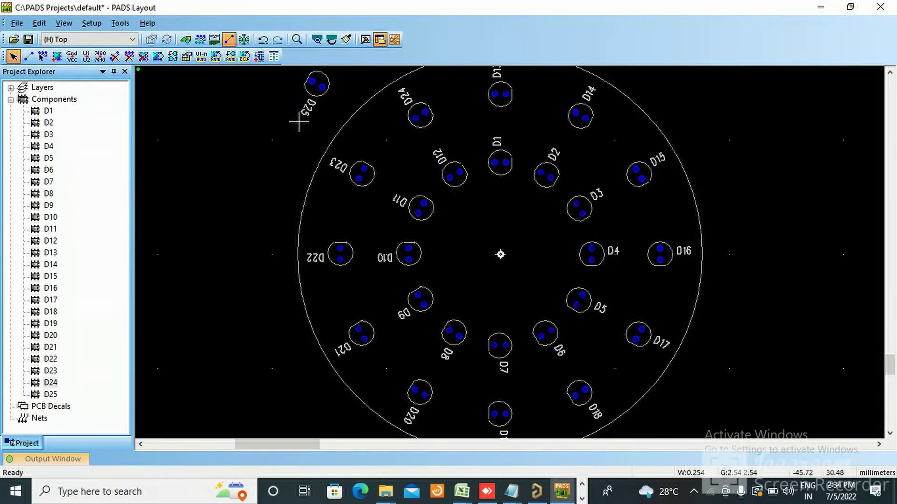
left_click(307, 83)
key("Delete")
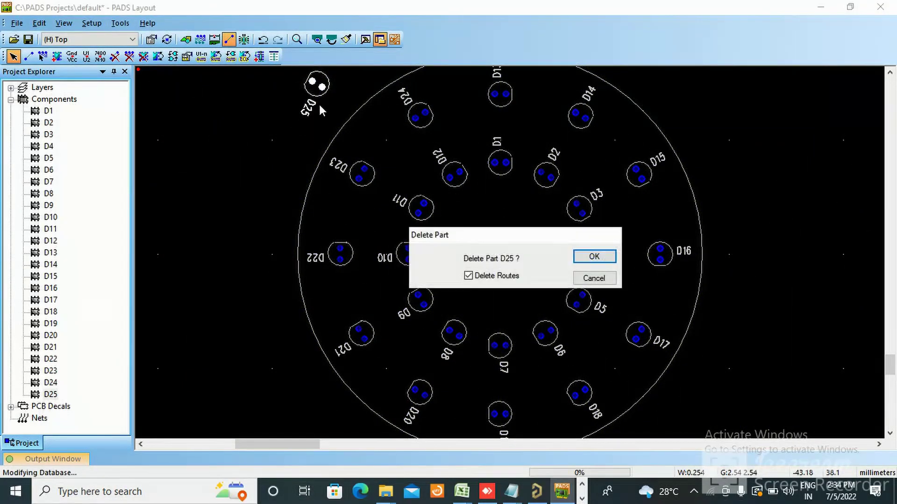
left_click(579, 258)
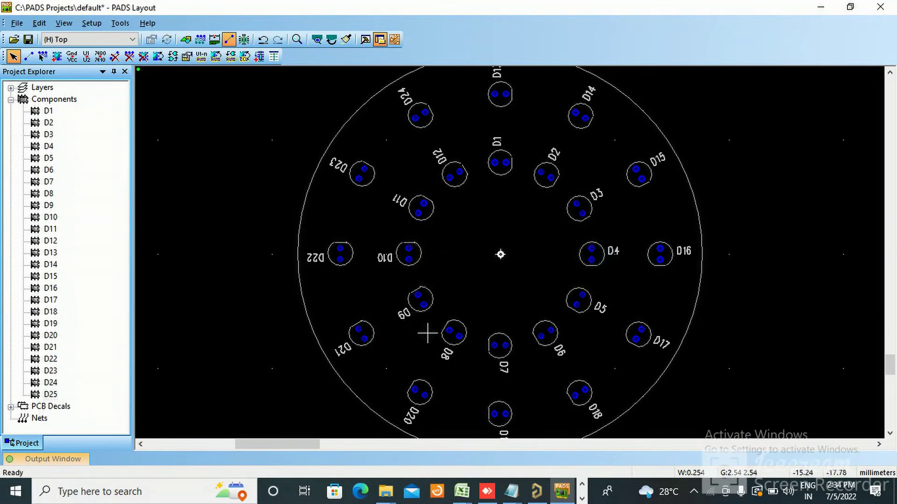
scroll(427, 333, "down", 2)
scroll(500, 383, "up", 1)
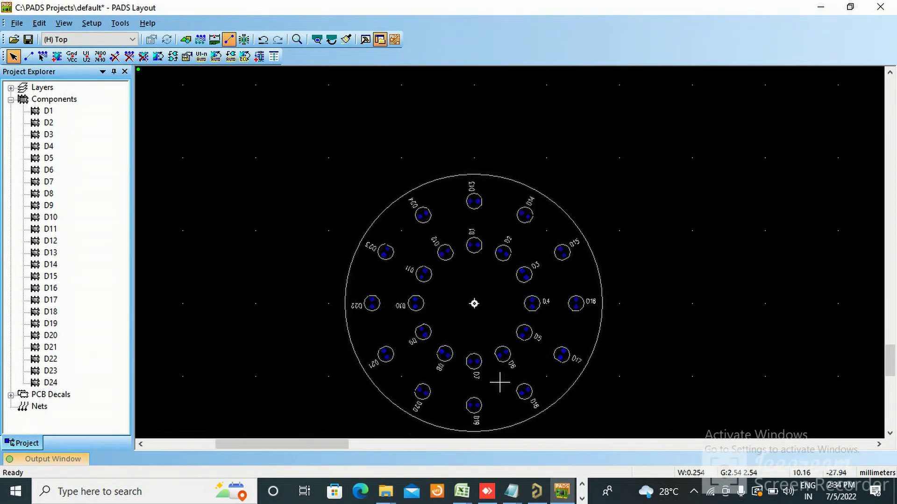
scroll(496, 327, "down", 2)
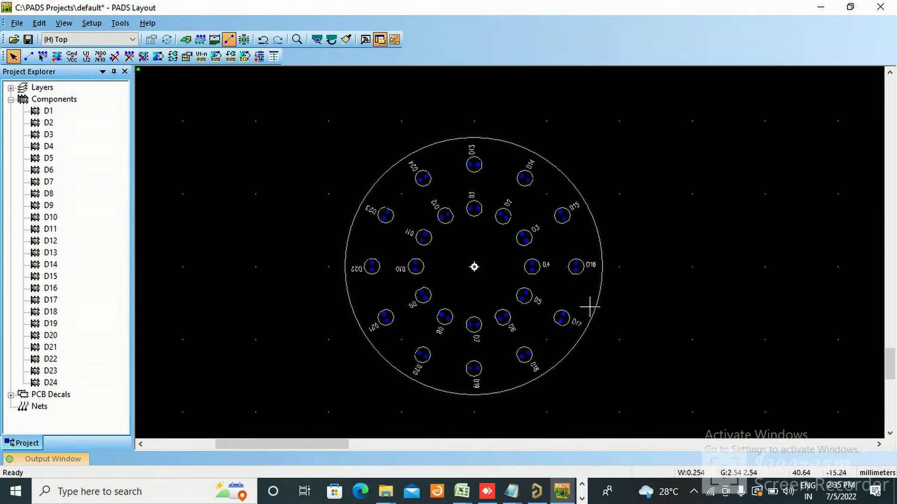
left_click(582, 499)
mouse_move(373, 491)
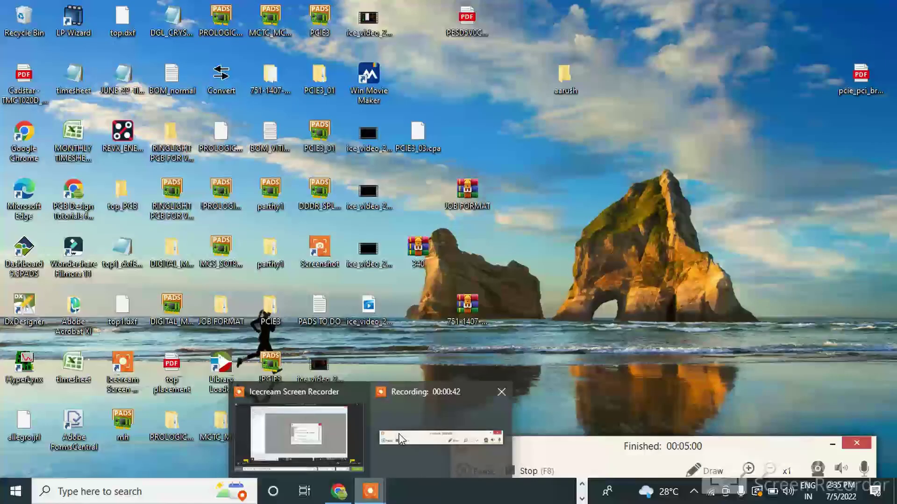
left_click(399, 438)
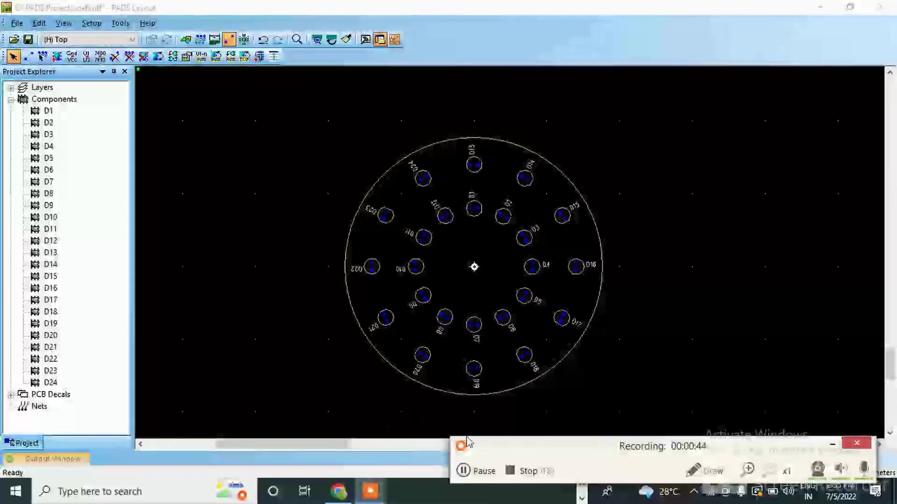